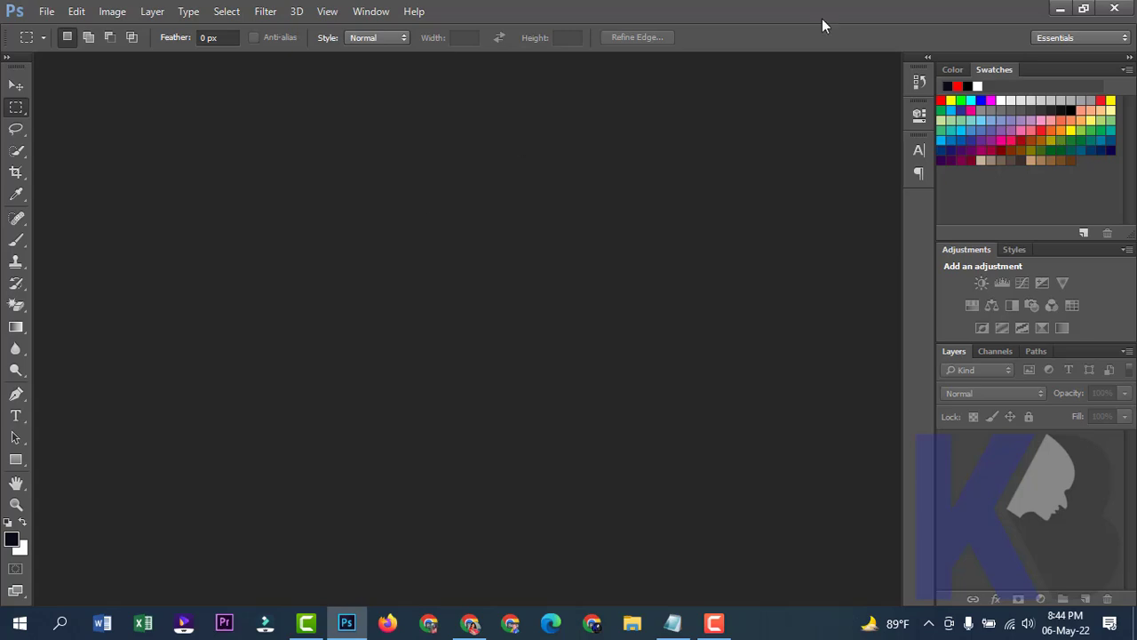
Close the empty Adobe Photoshop window to reveal the desktop.
left_click(1115, 8)
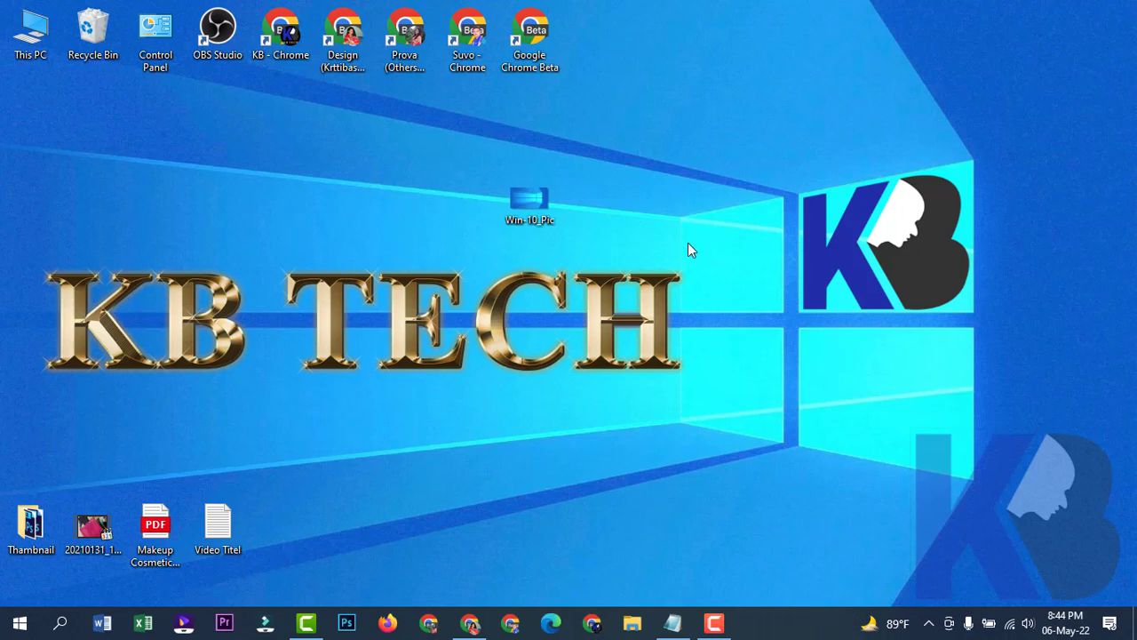
left_click(675, 622)
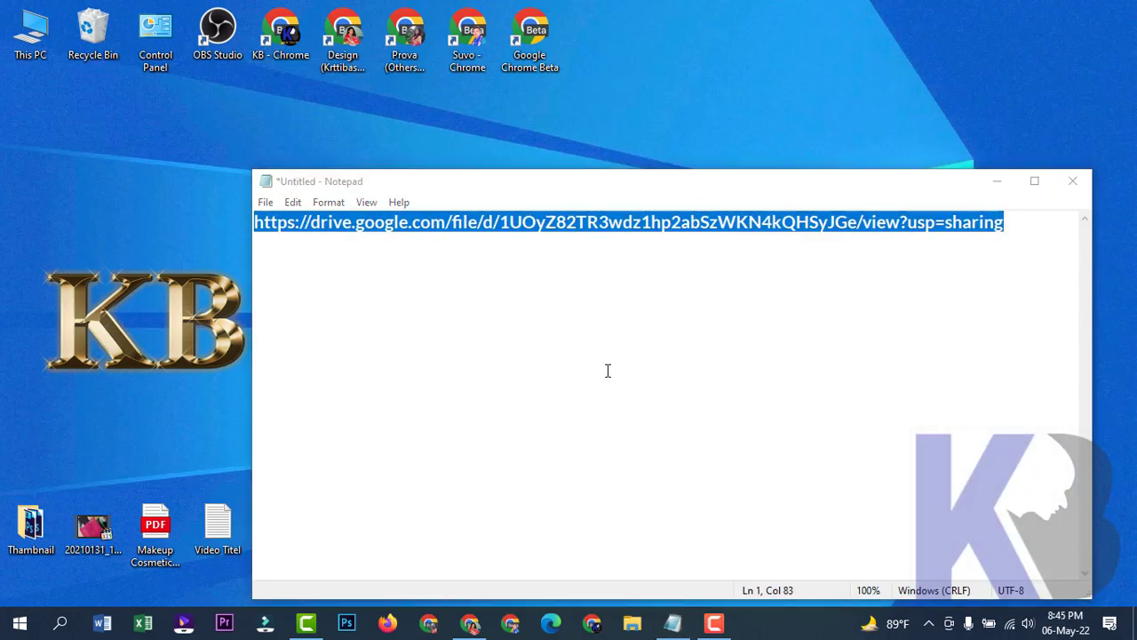
left_click(998, 181)
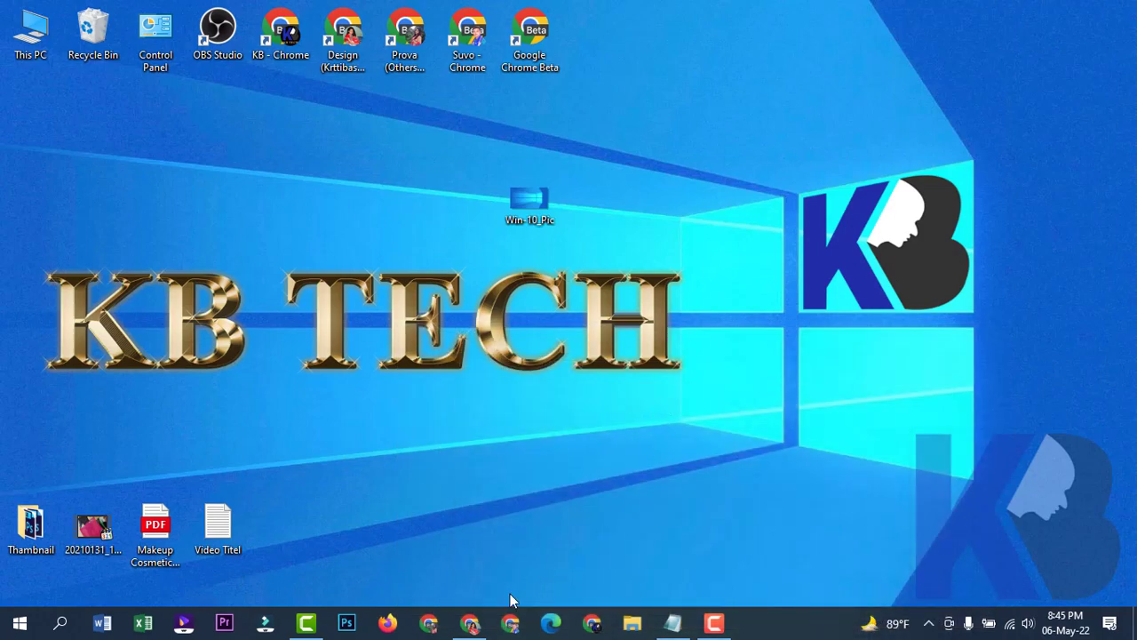
Load the copied Google Drive link for the WebP plugin in a new Chrome tab.
left_click(477, 624)
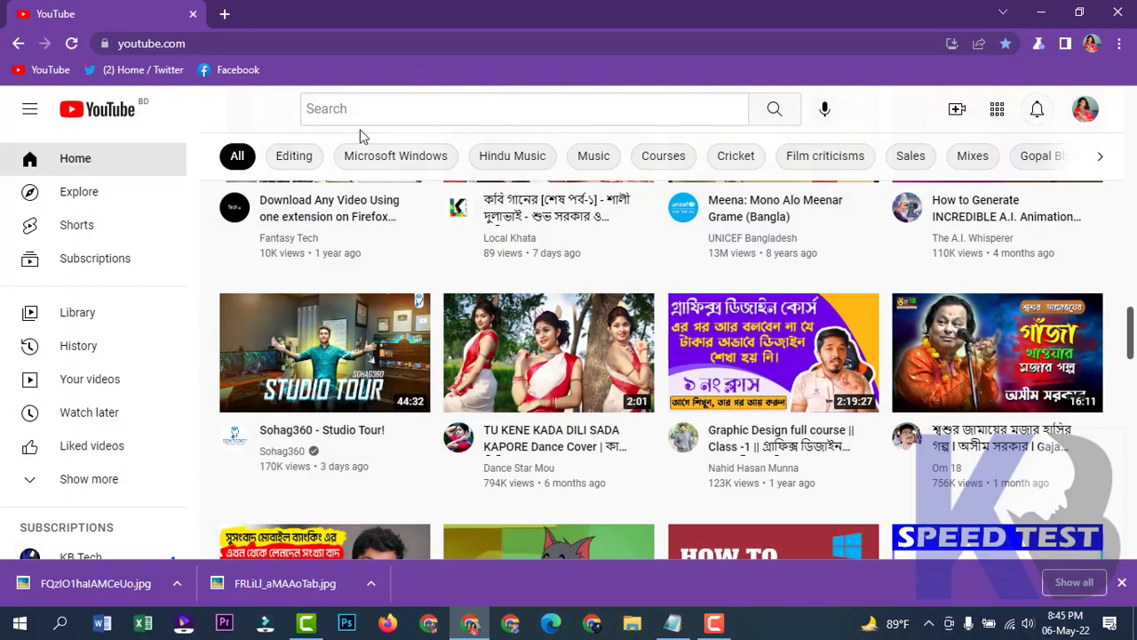
left_click(214, 13)
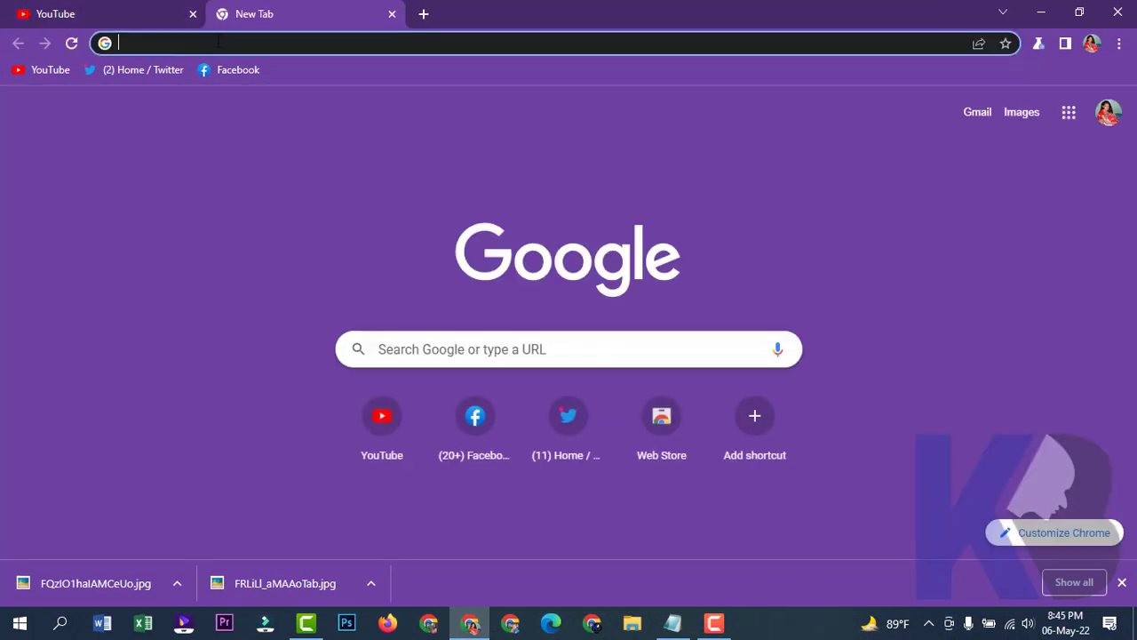
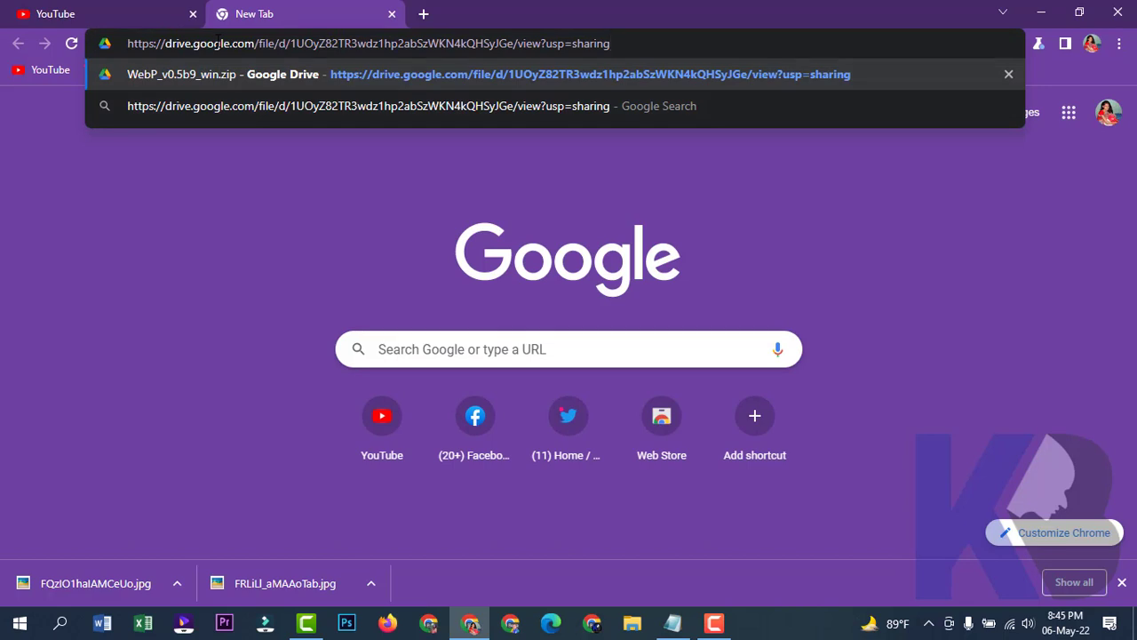
key("Return")
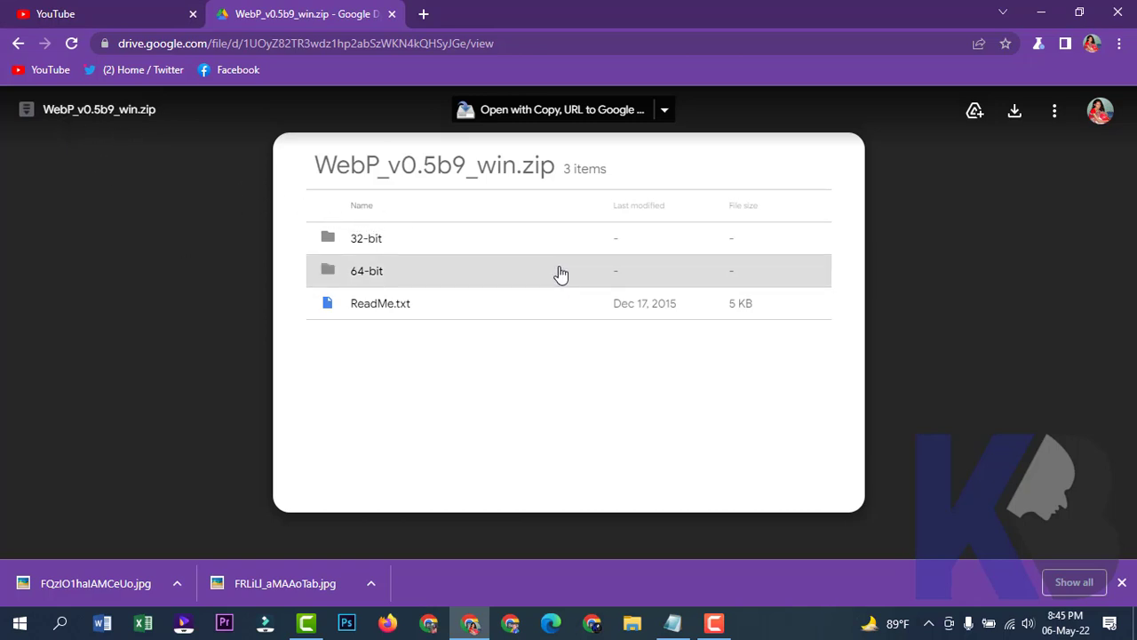
Download WebP_v0.5b9_win.zip and show it in its download folder.
left_click(1122, 582)
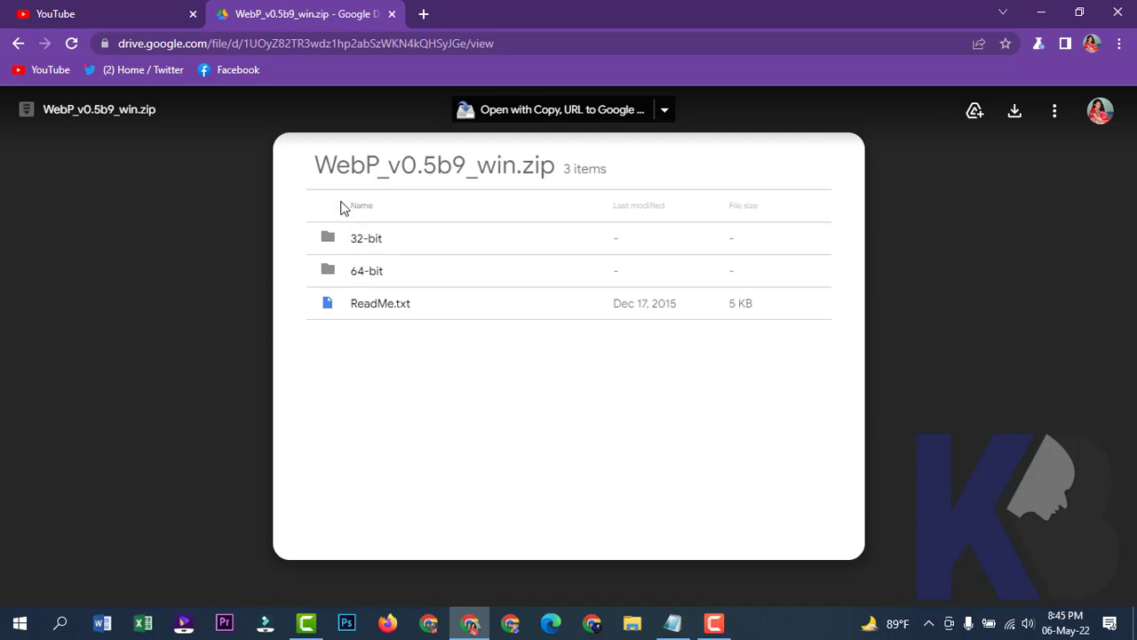
left_click_drag(316, 169, 379, 169)
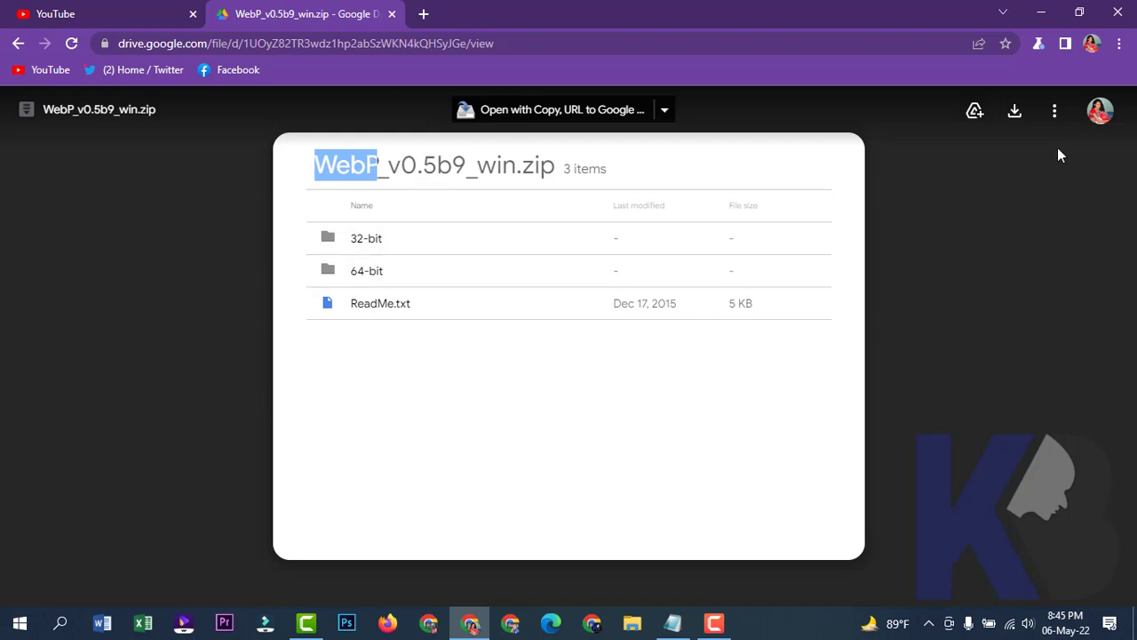
left_click(1015, 114)
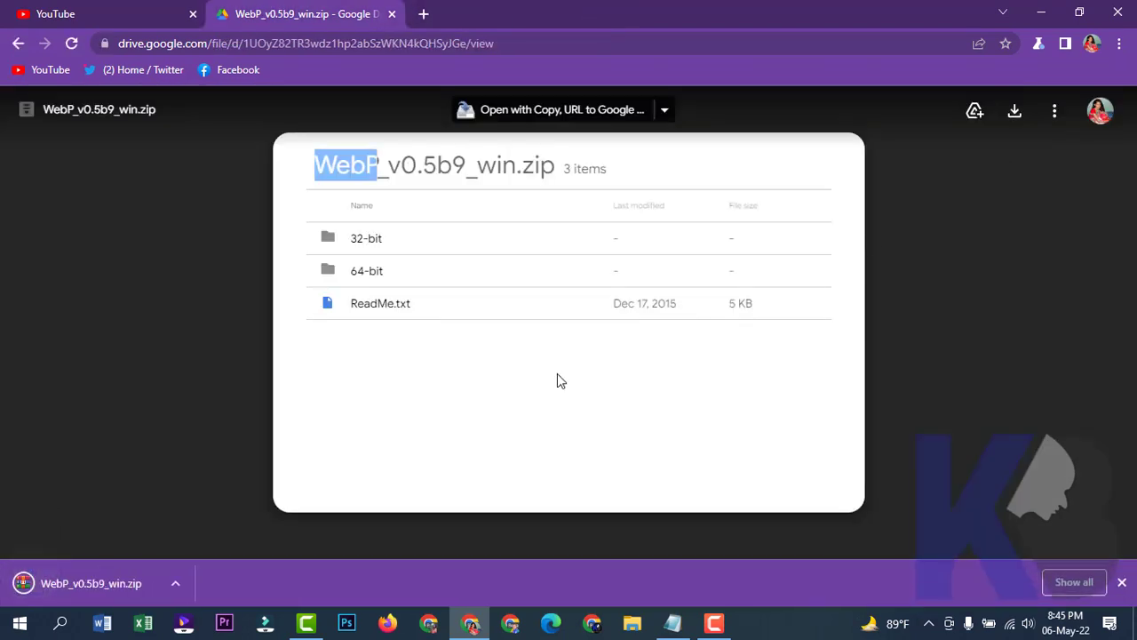
left_click(178, 583)
left_click(237, 526)
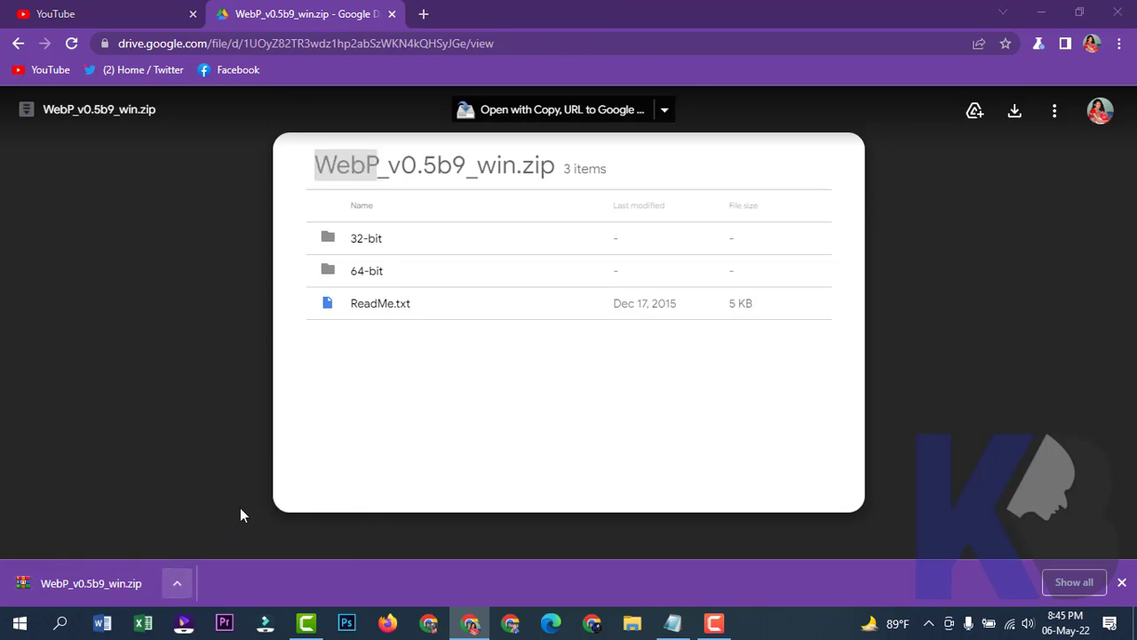
Copy WebP_v0.5b9_win.zip from Downloads and paste it onto the desktop.
right_click(185, 164)
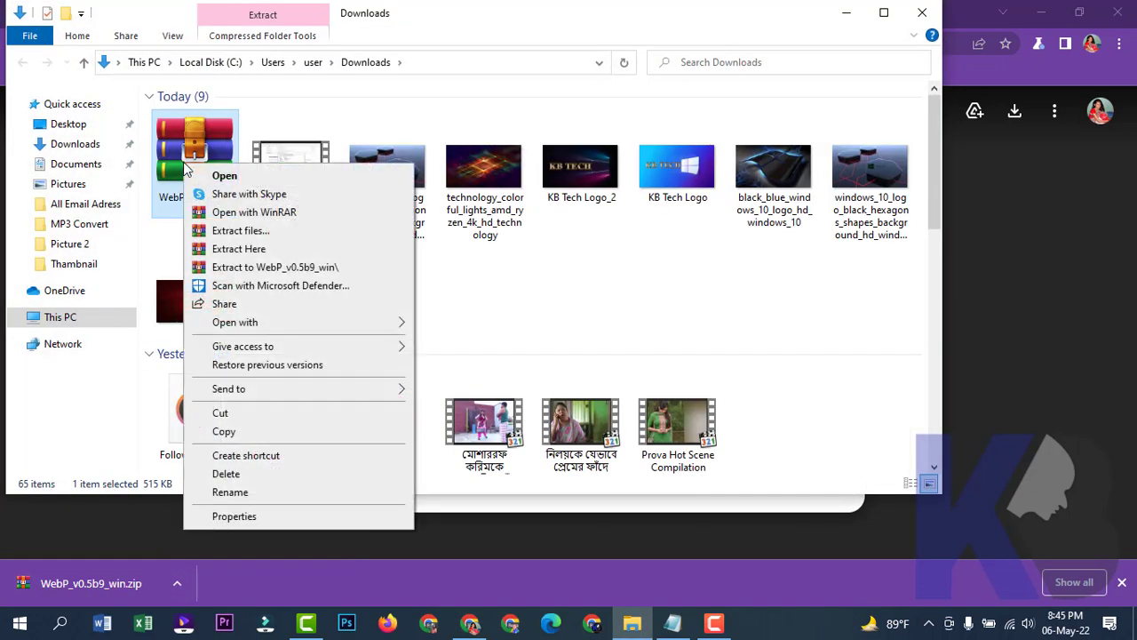
left_click(245, 441)
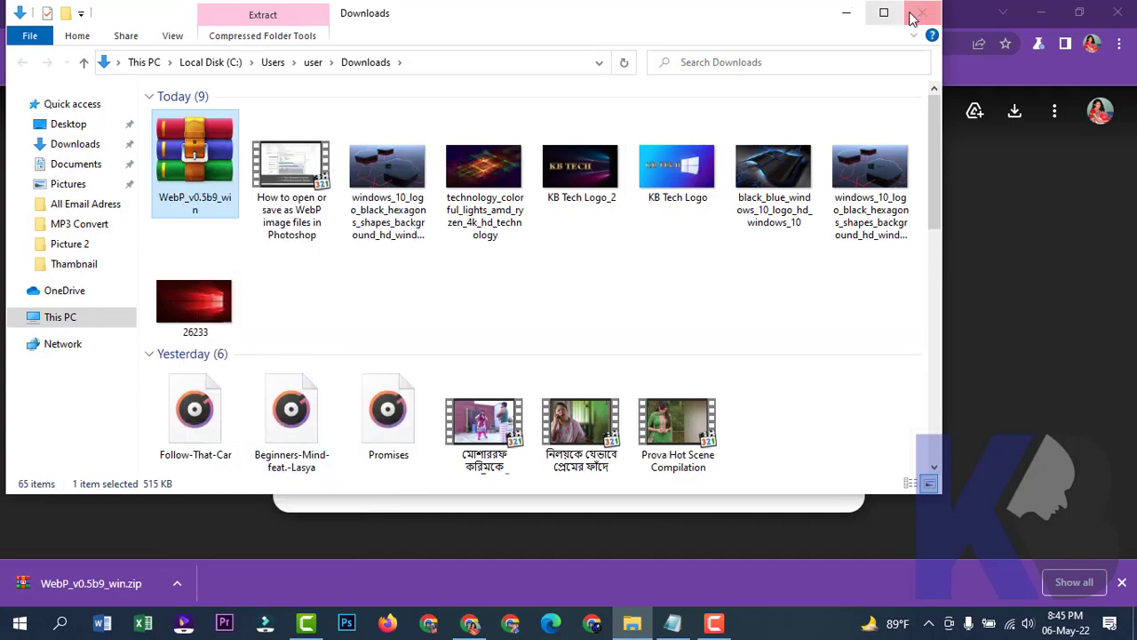
left_click(922, 12)
left_click(1041, 13)
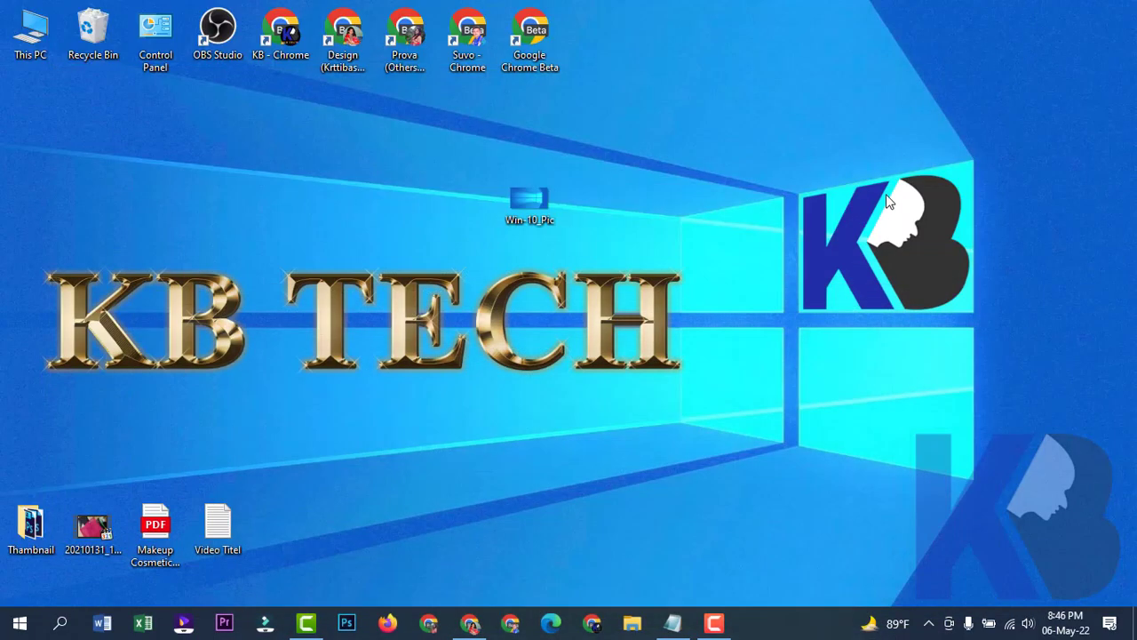
right_click(702, 220)
left_click(756, 320)
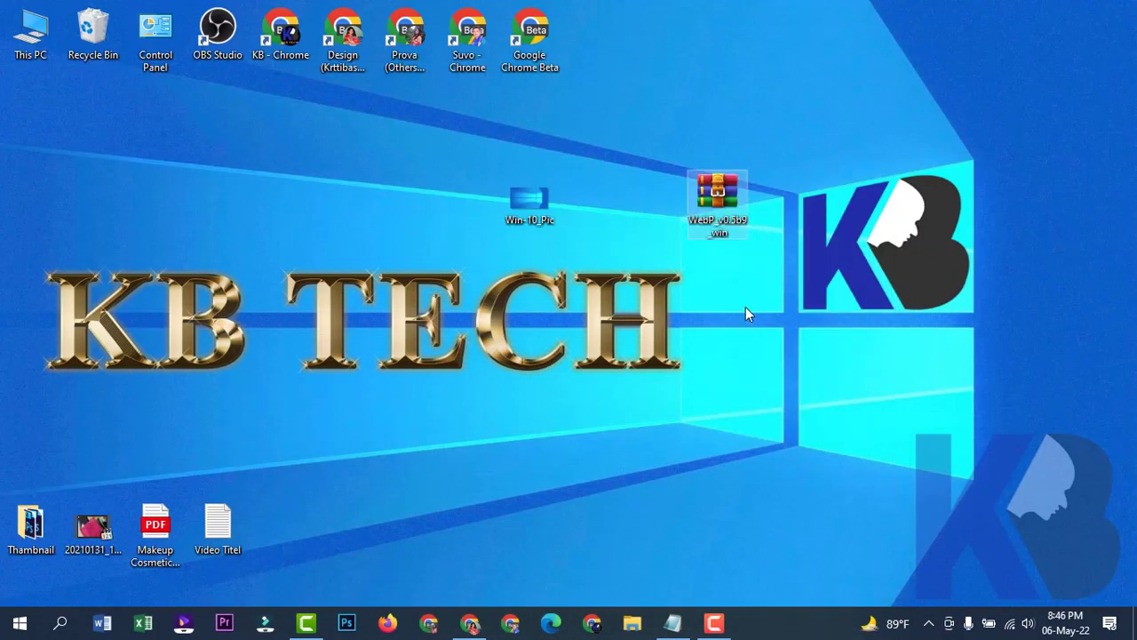
Extract the zip into a WebP_v0.5b9_win folder and place it beside the zip.
right_click(727, 201)
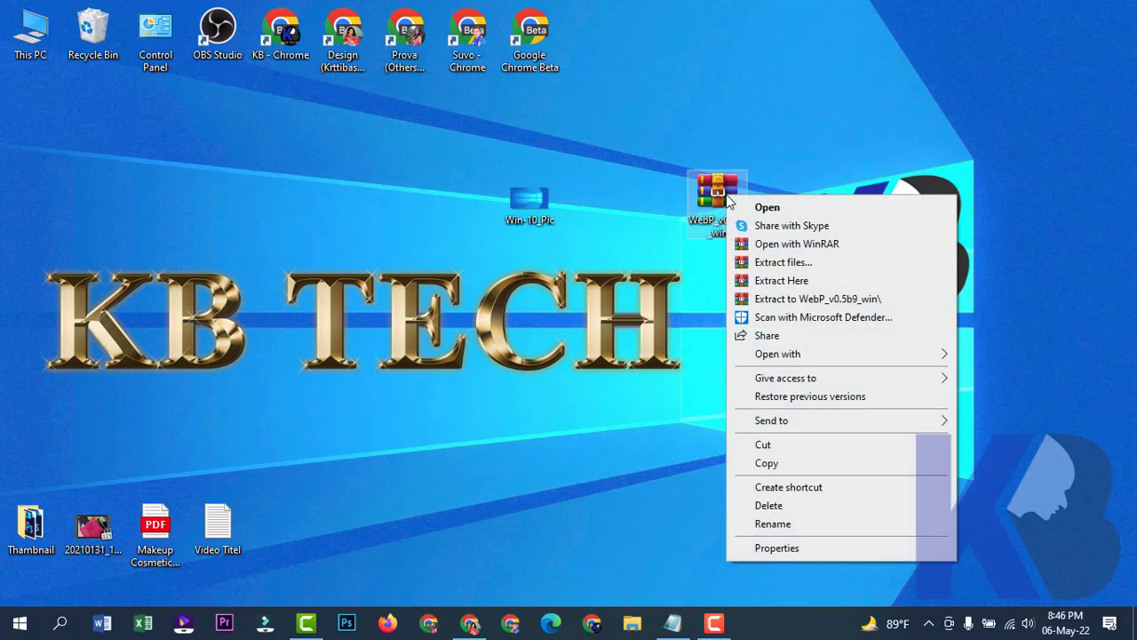
left_click(804, 300)
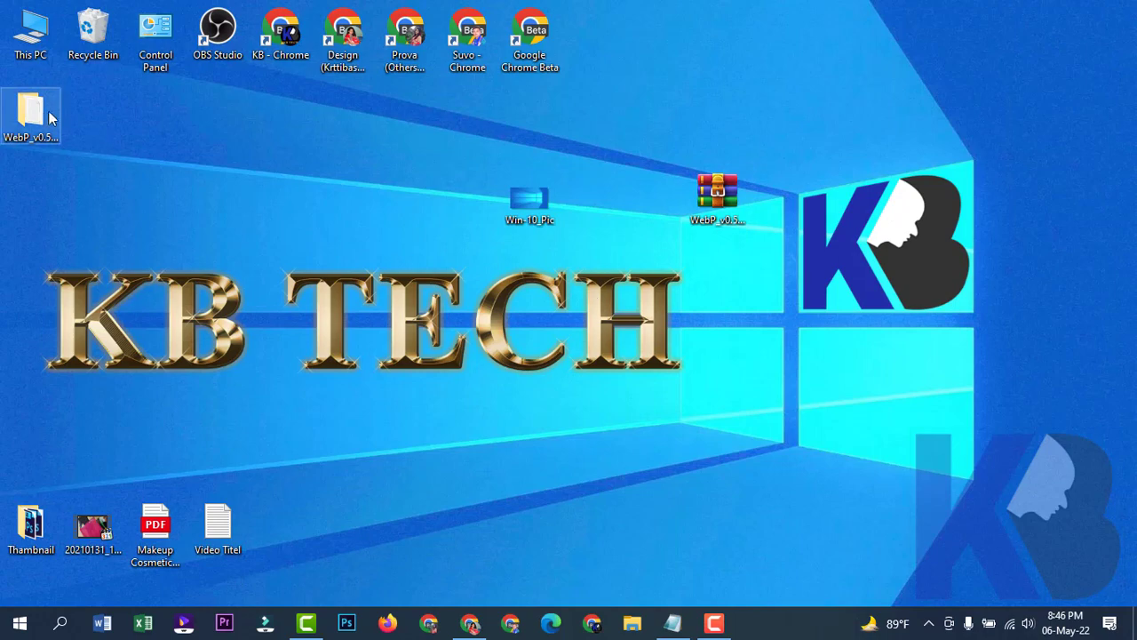
left_click_drag(31, 114, 830, 151)
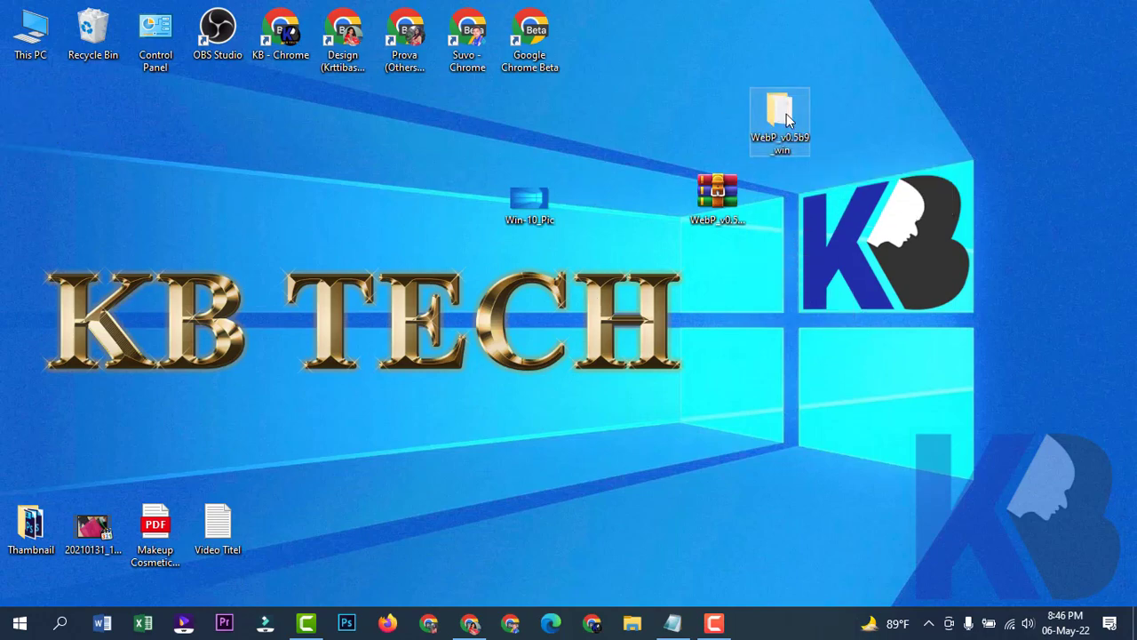
Open the 64-bit subfolder inside the extracted WebP_v0.5b9_win folder.
double_click(787, 117)
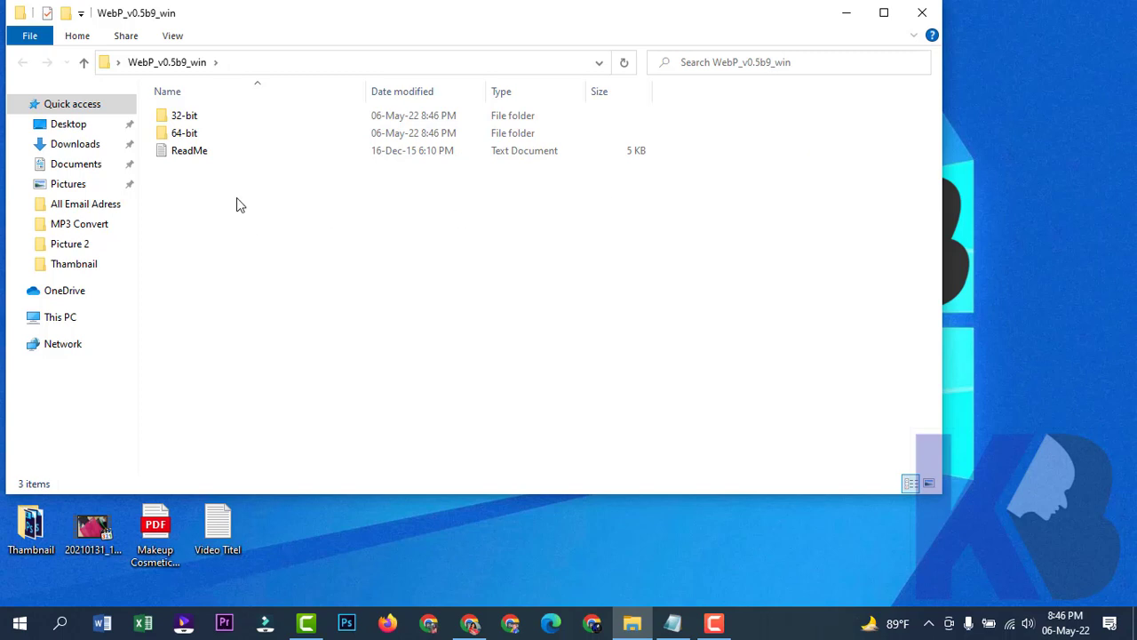
left_click(200, 132)
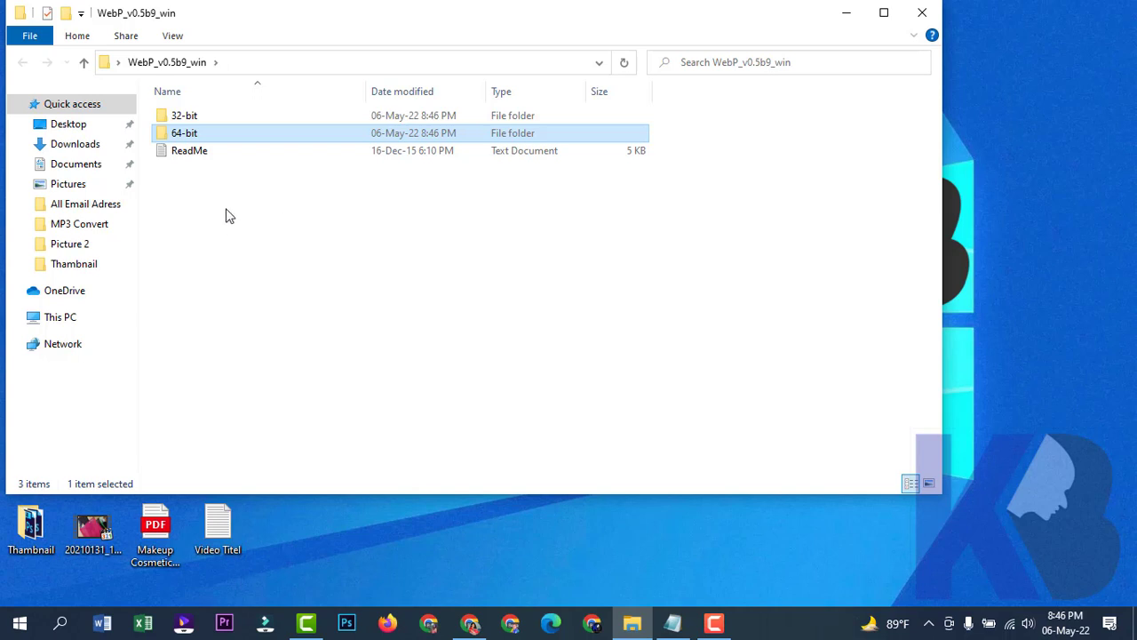
left_click(188, 117)
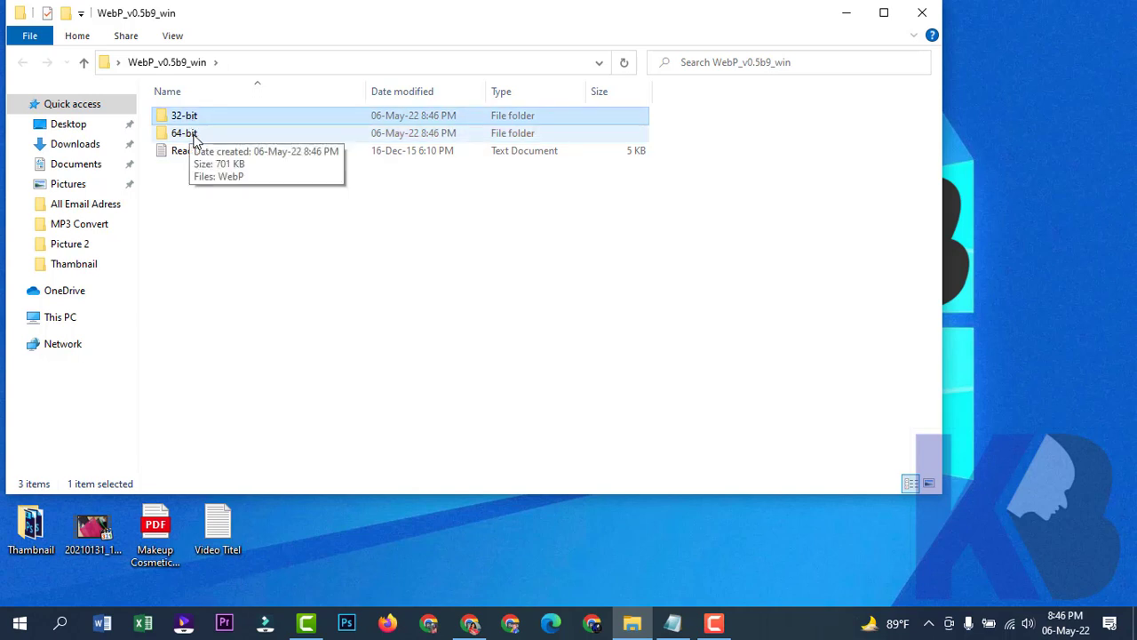
left_click(195, 139)
double_click(196, 139)
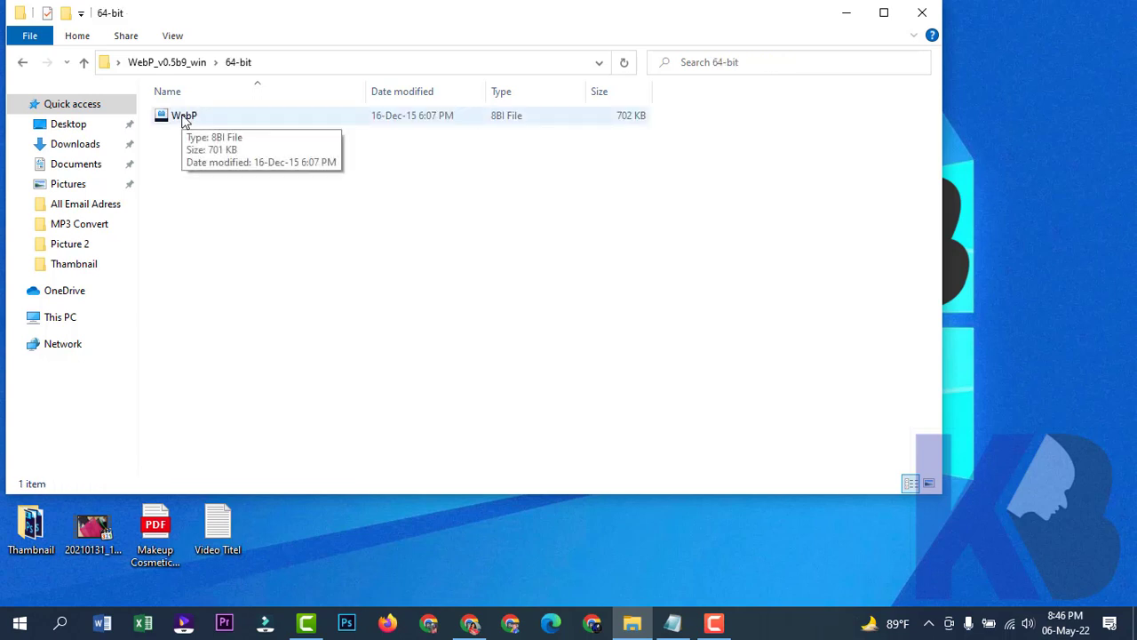
Copy the 702 KB WebP plugin file, minimize Explorer and bring up the Start menu.
left_click(184, 121)
right_click(184, 121)
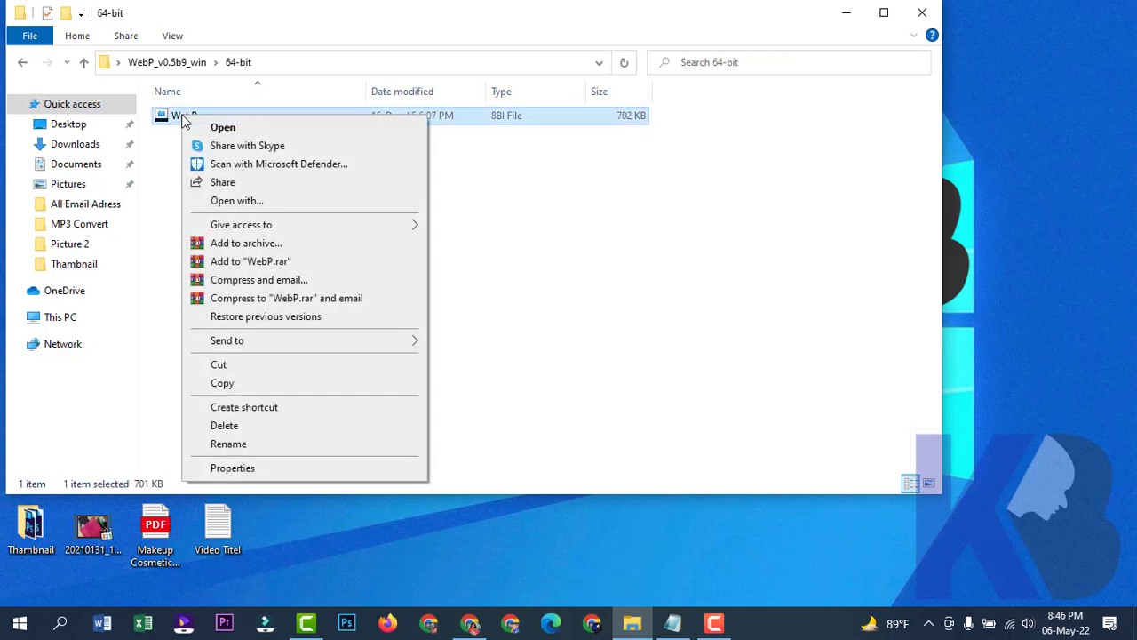
left_click(224, 384)
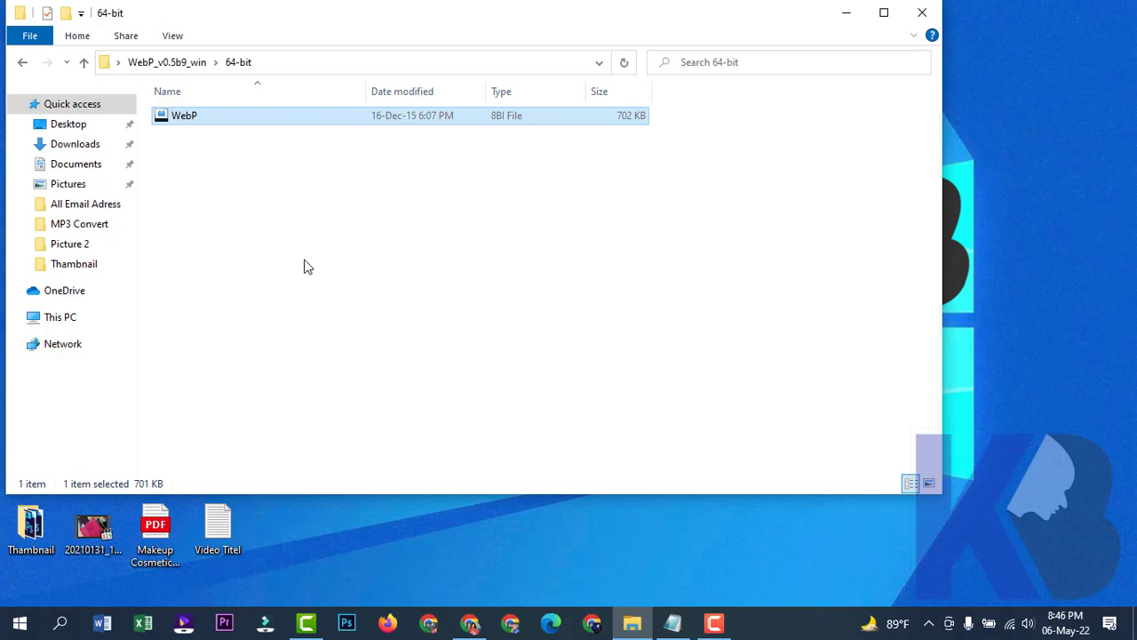
left_click(847, 13)
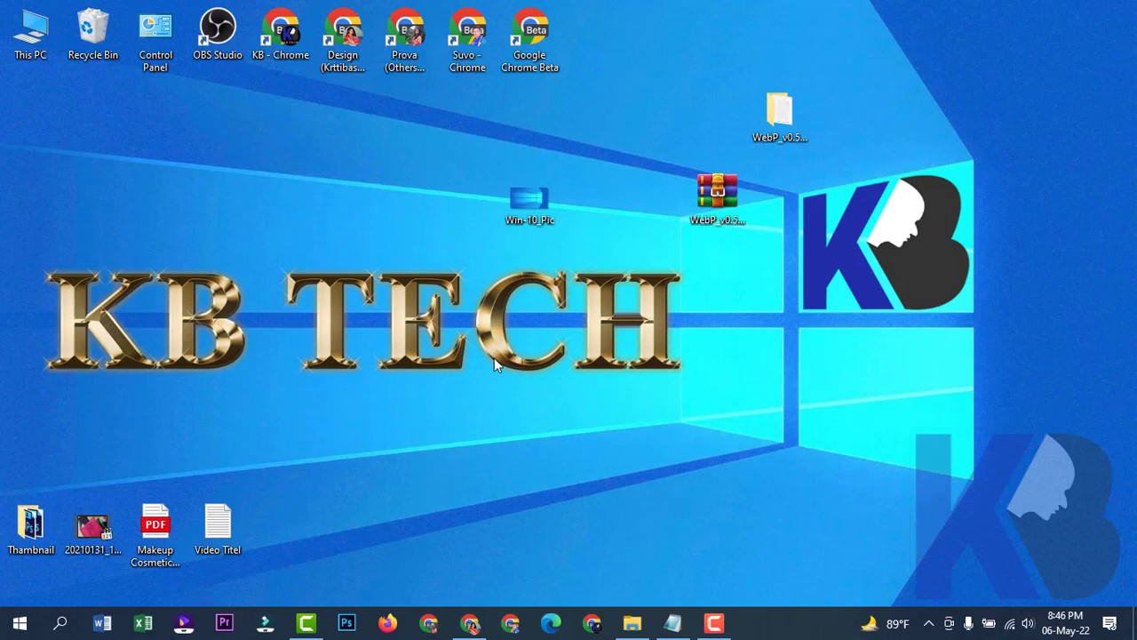
left_click(20, 623)
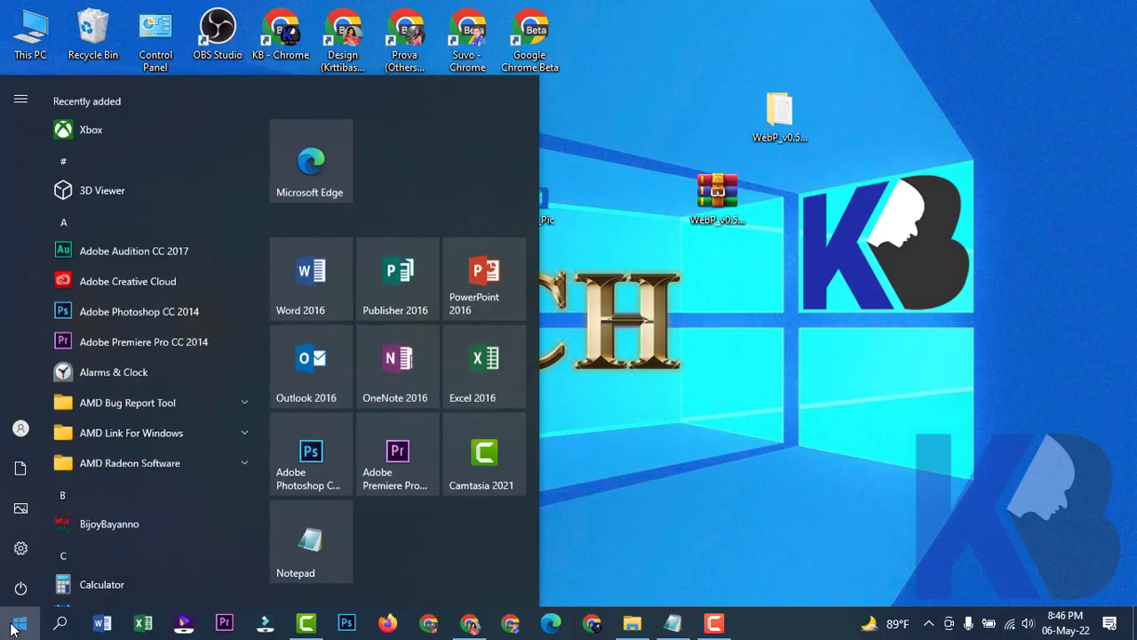
View the Adobe Photoshop CC 2014 shortcut's file location, then close that Programs folder.
right_click(312, 443)
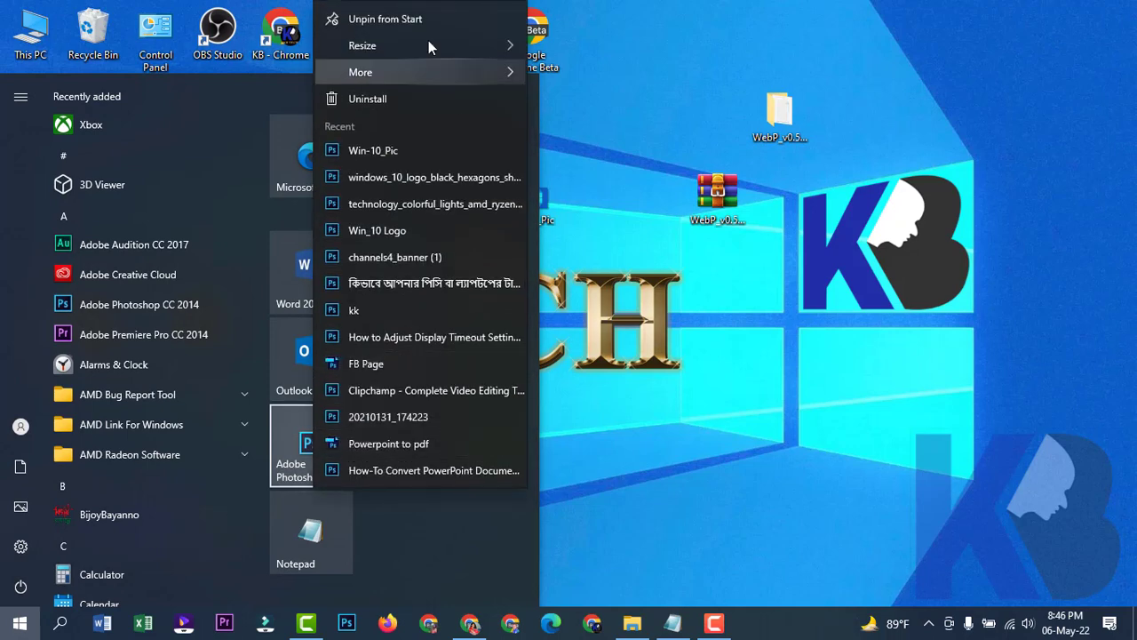
mouse_move(428, 42)
mouse_move(378, 74)
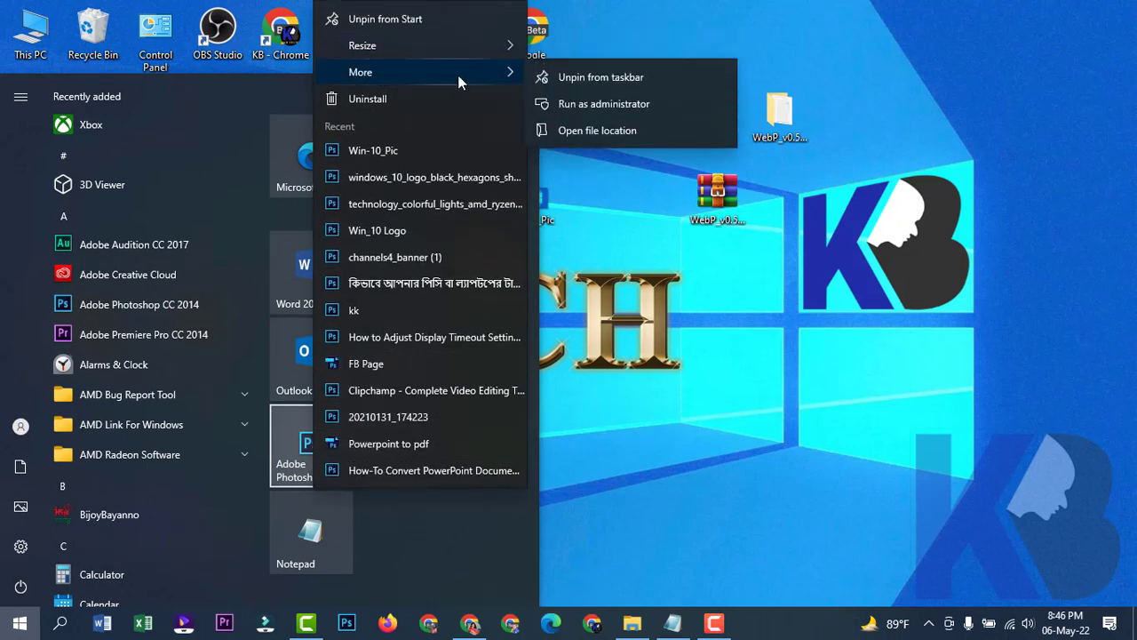
left_click(593, 131)
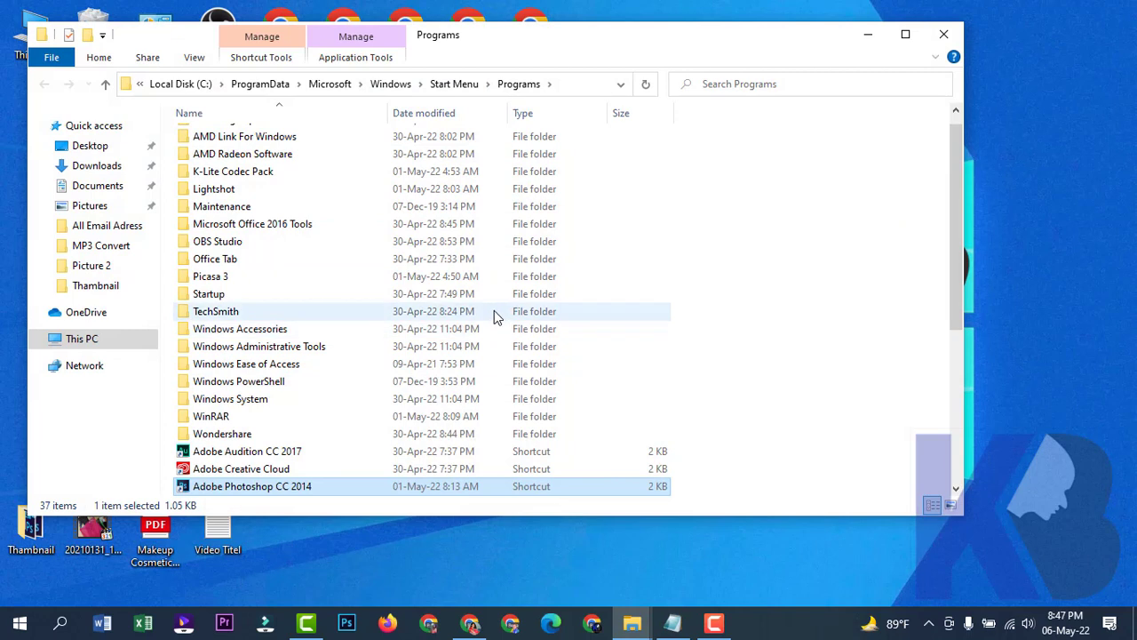
scroll(355, 284, "up", 1)
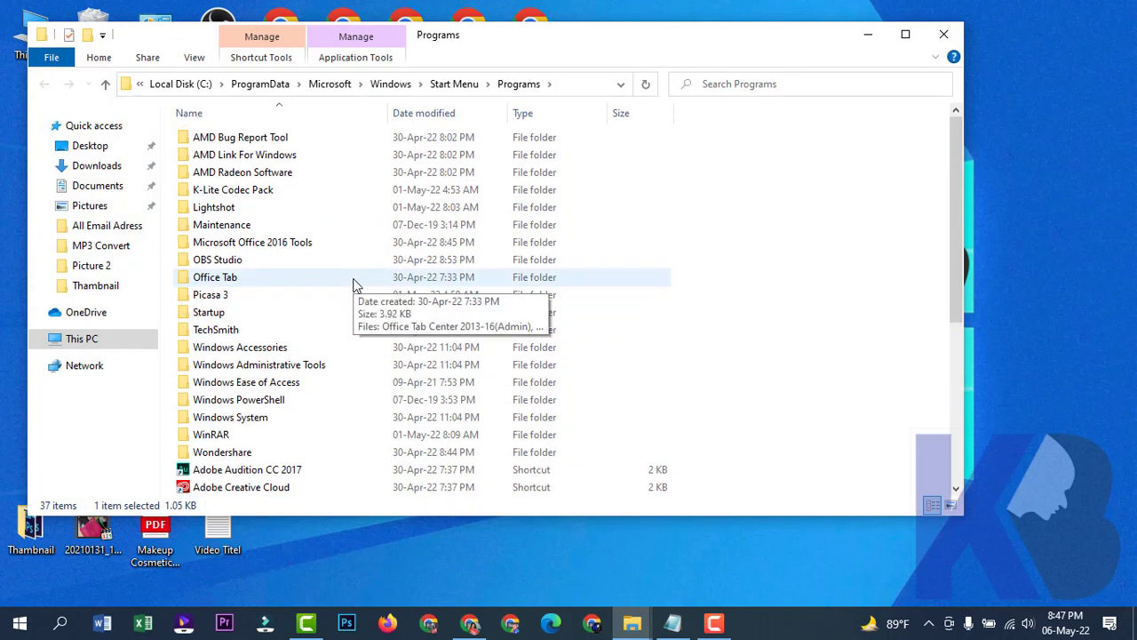
left_click(943, 33)
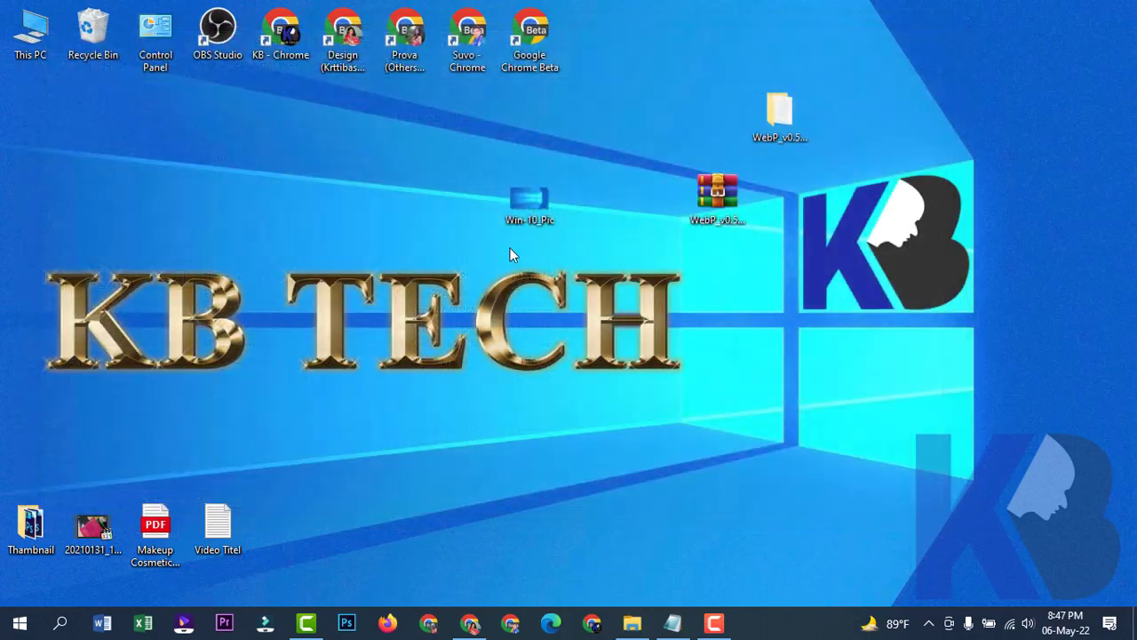
Browse This PC > Local Disk (C:) > Program Files > Adobe > Adobe Photoshop CC 2014 > Plug-ins.
double_click(31, 34)
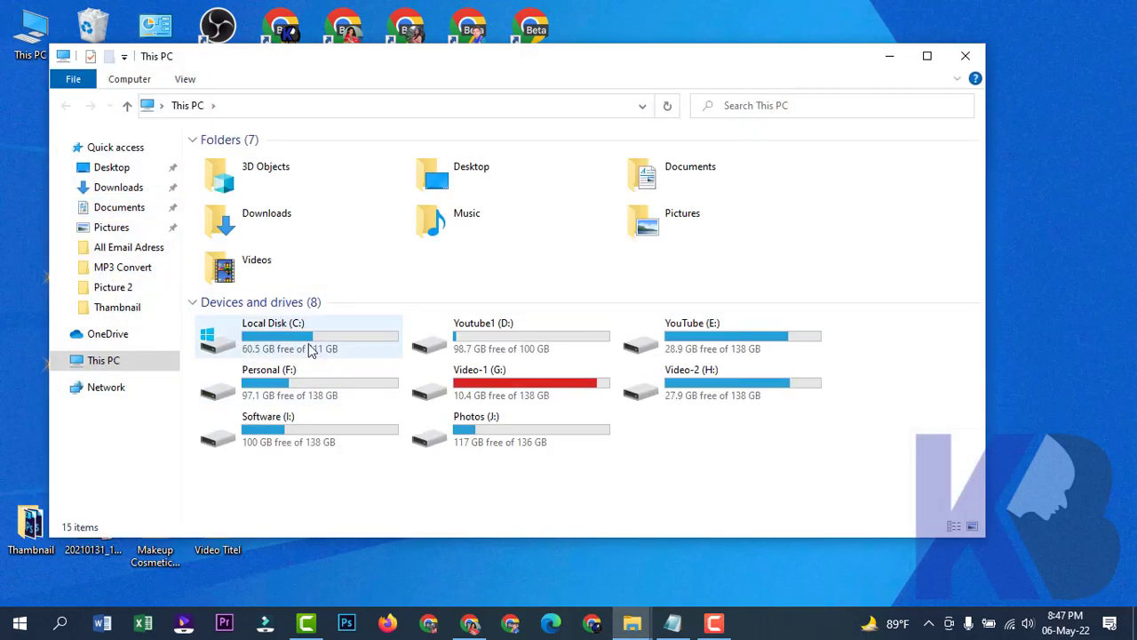
double_click(305, 344)
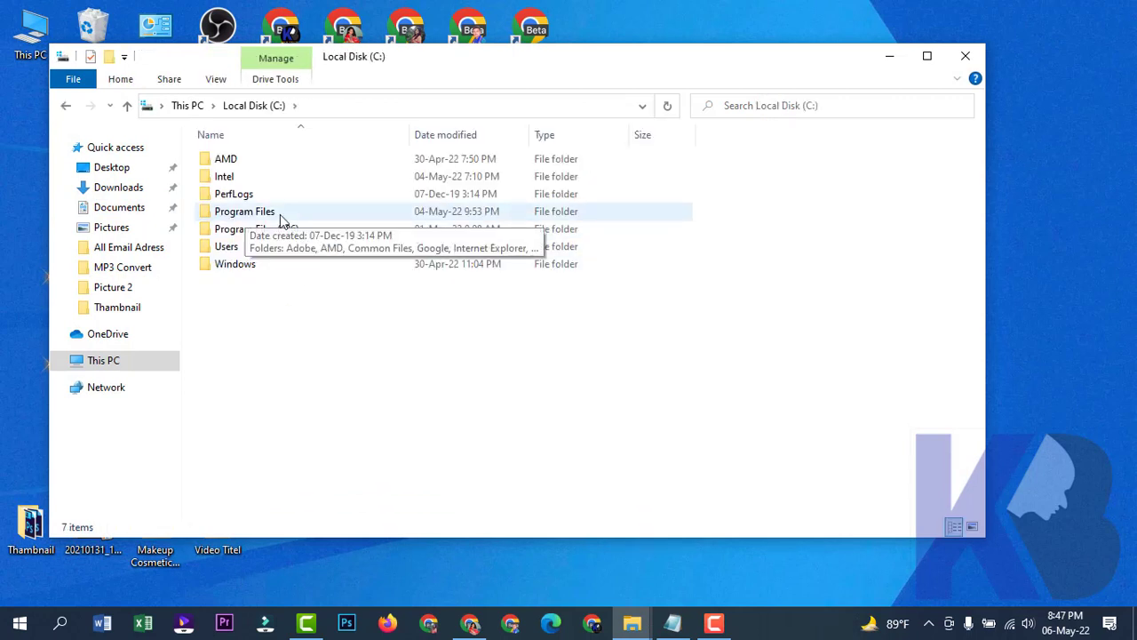
left_click(266, 232)
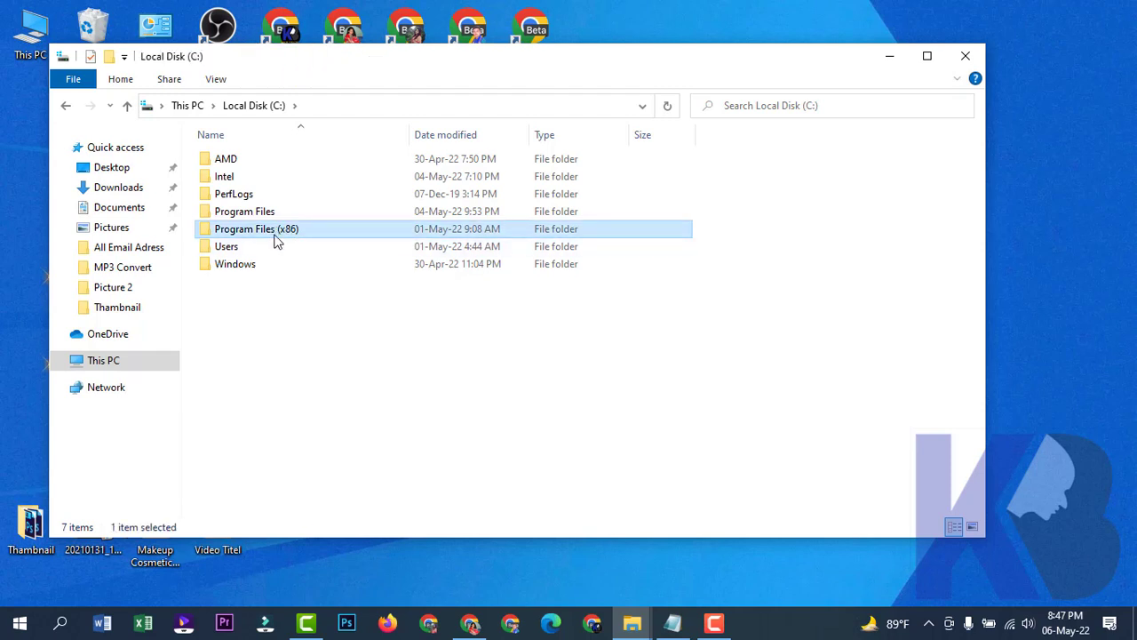
left_click(271, 217)
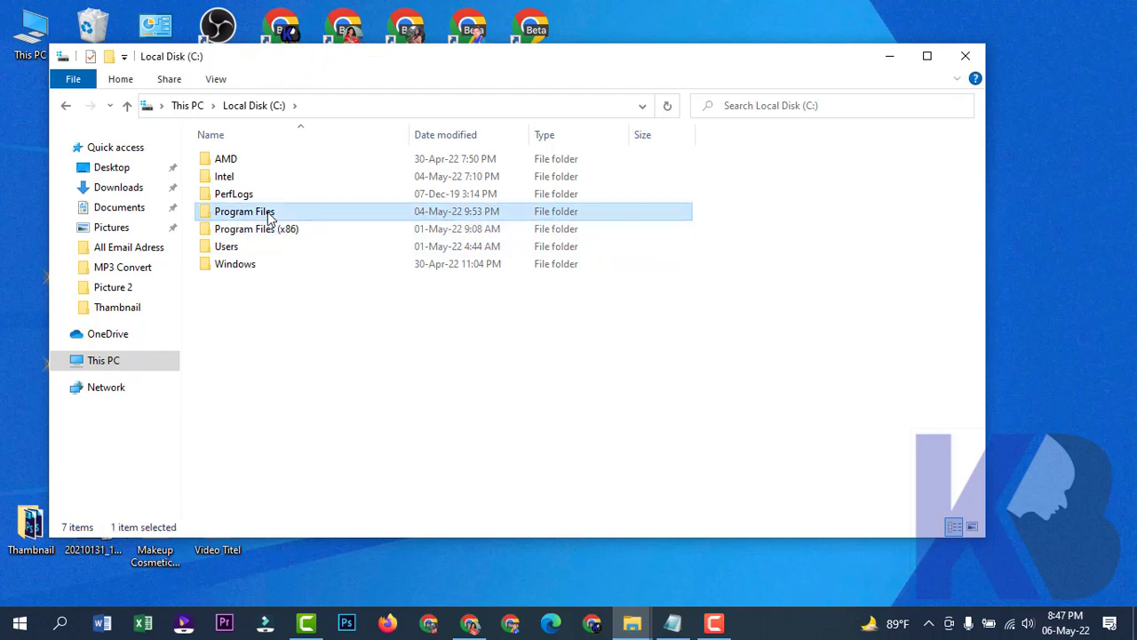
double_click(274, 214)
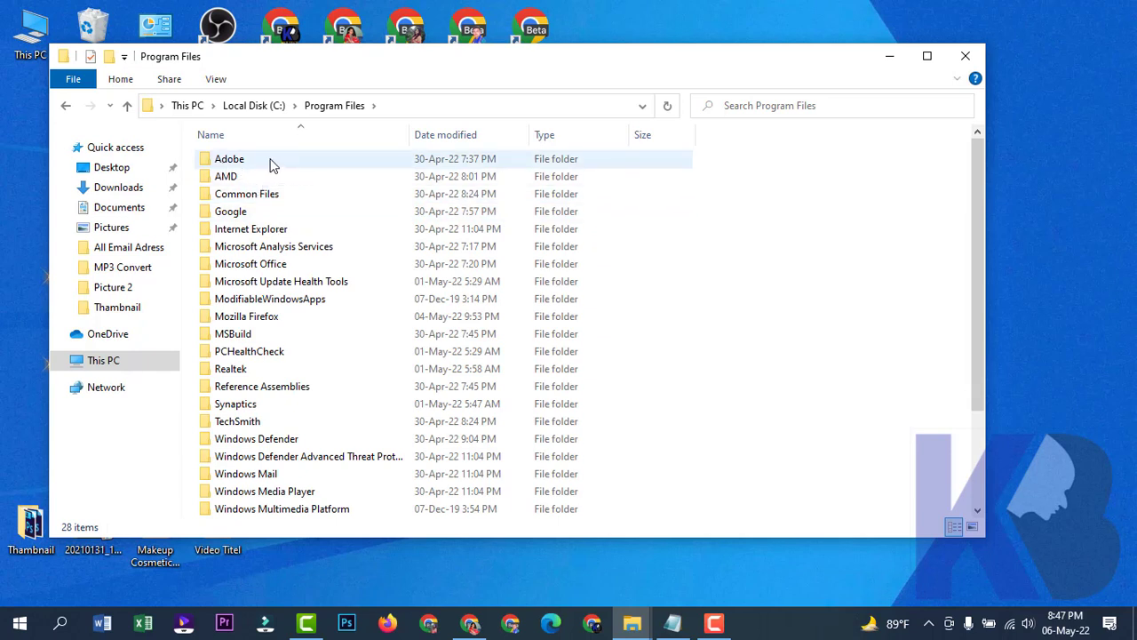
left_click(258, 161)
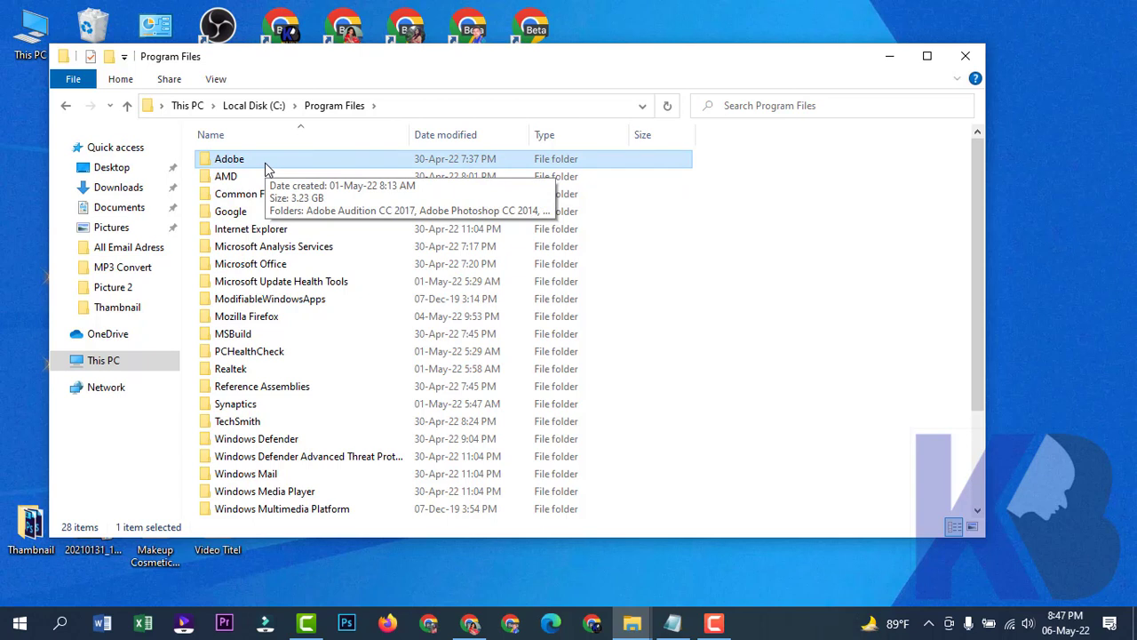
double_click(267, 169)
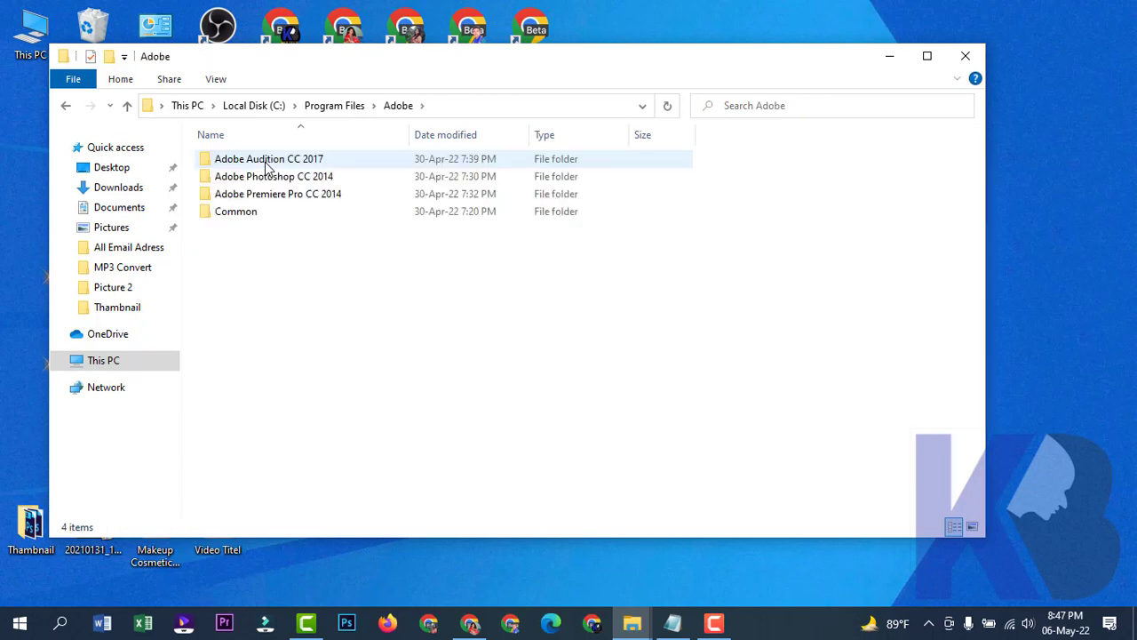
left_click(276, 182)
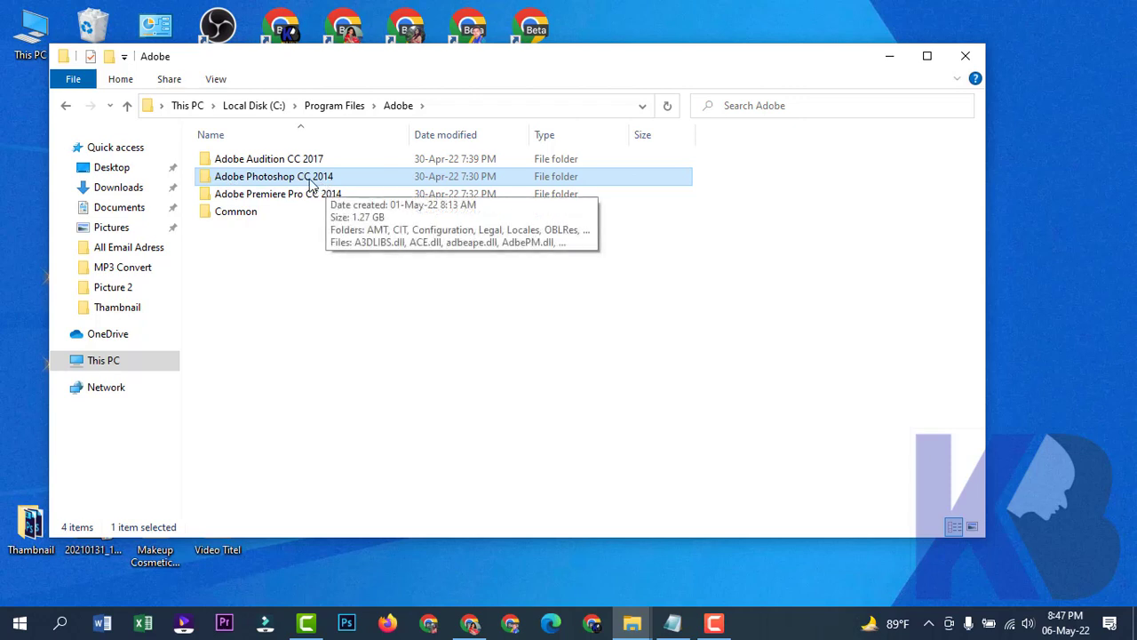
double_click(311, 183)
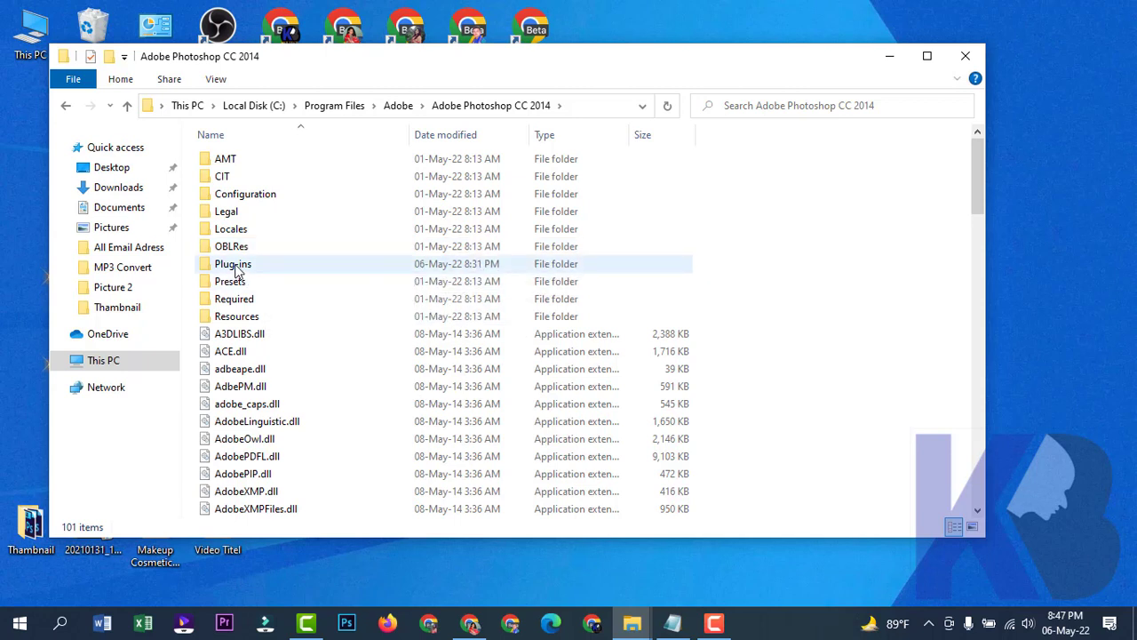
left_click(238, 266)
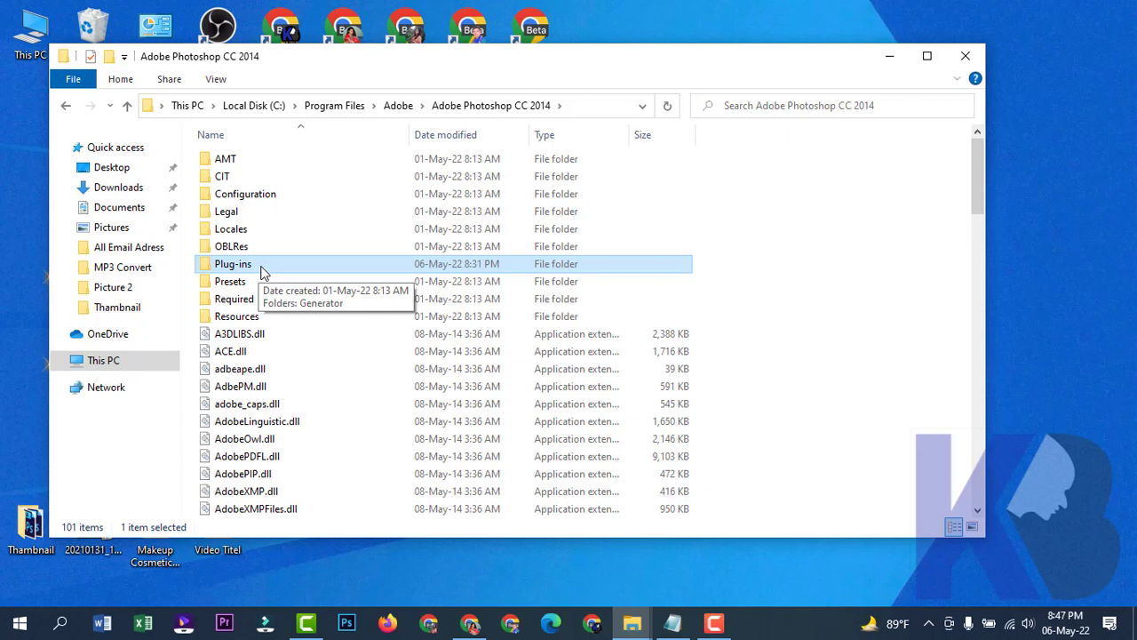
double_click(262, 272)
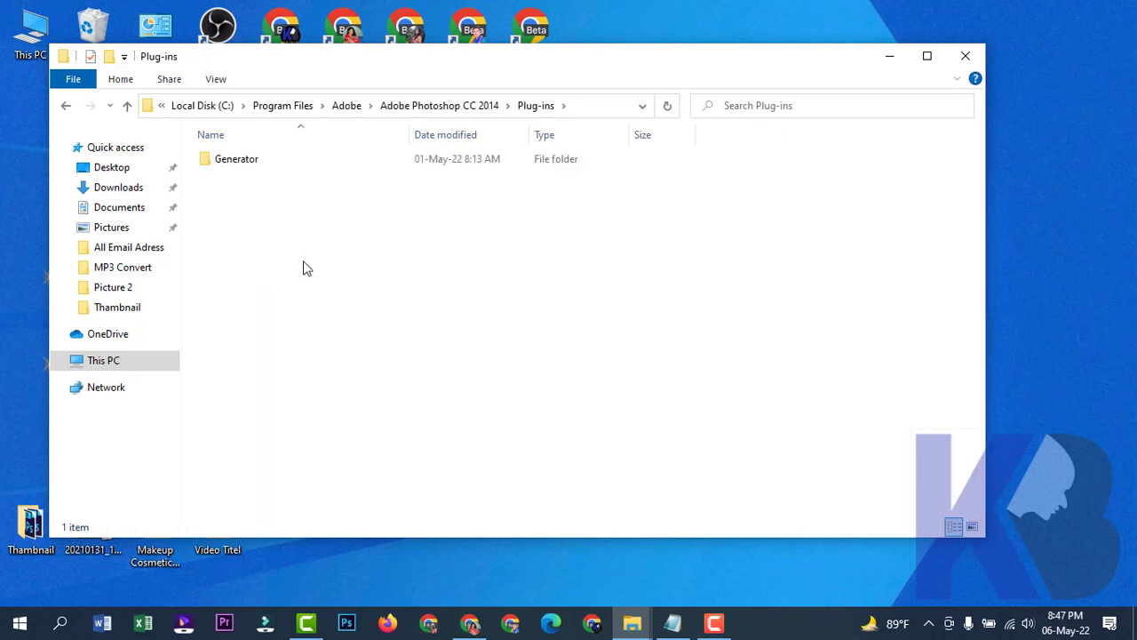
Paste the WebP plugin into Plug-ins with administrator permission, then close the window.
right_click(303, 268)
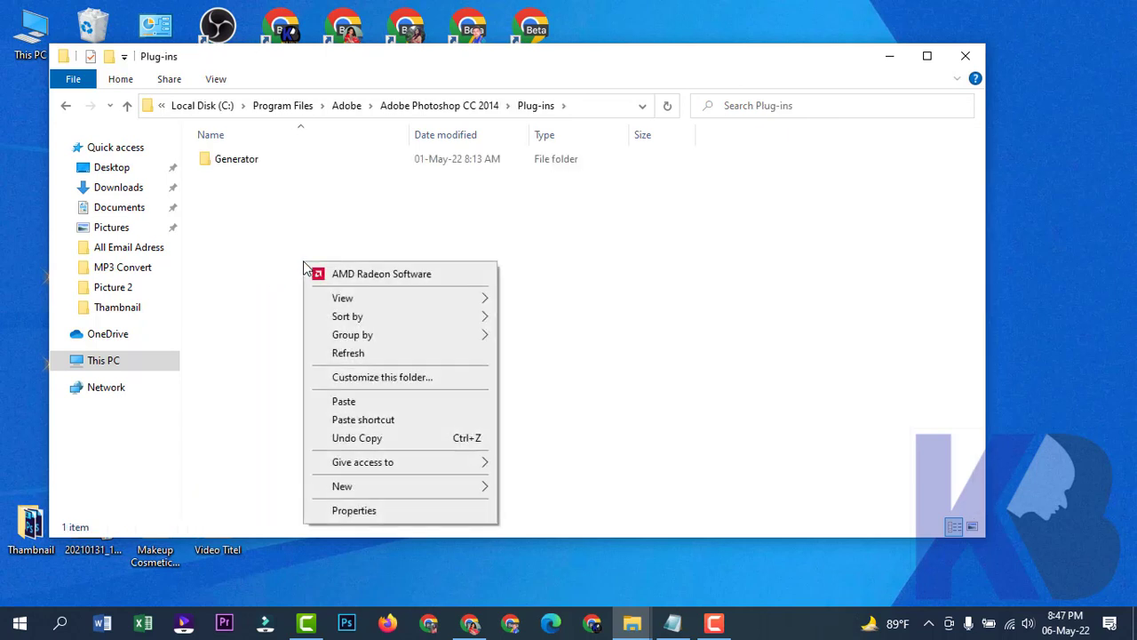
left_click(349, 402)
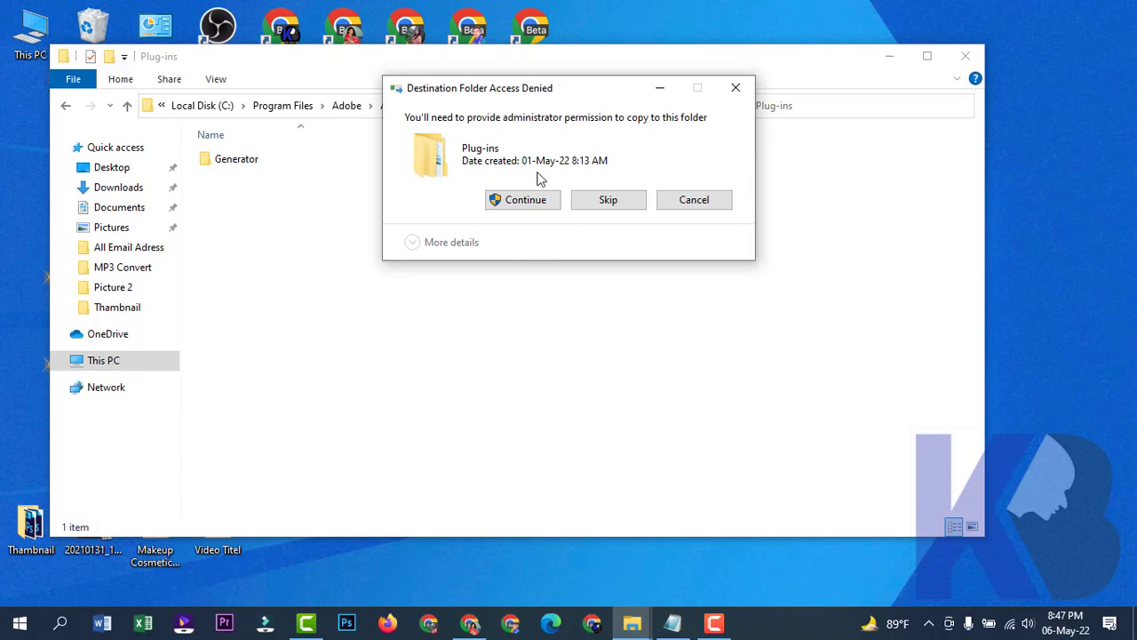
left_click(534, 201)
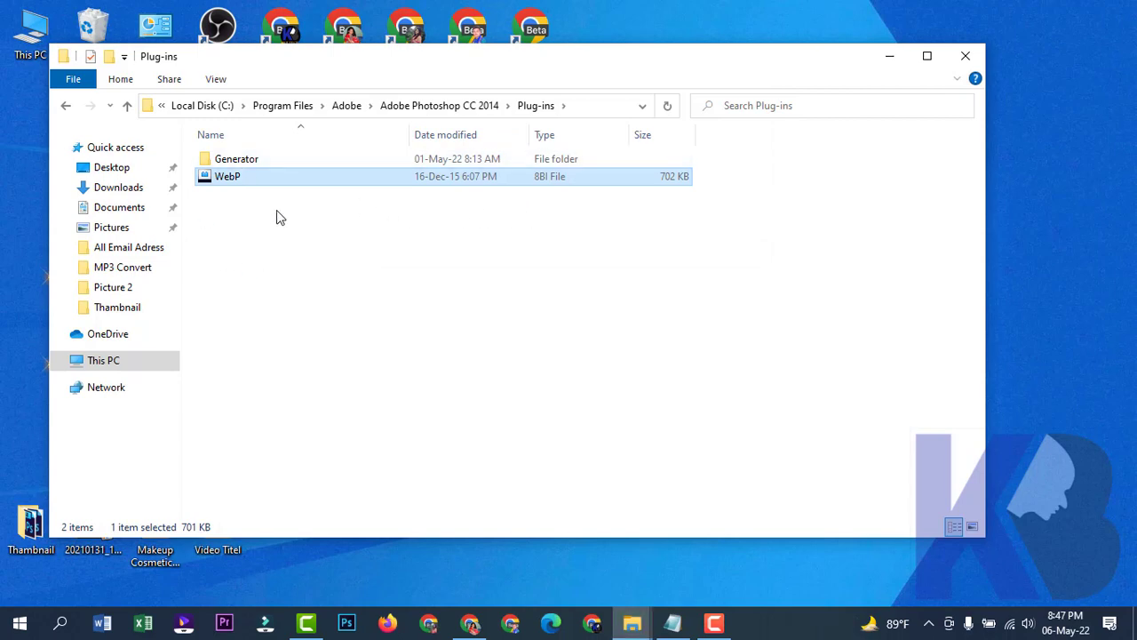
left_click(971, 55)
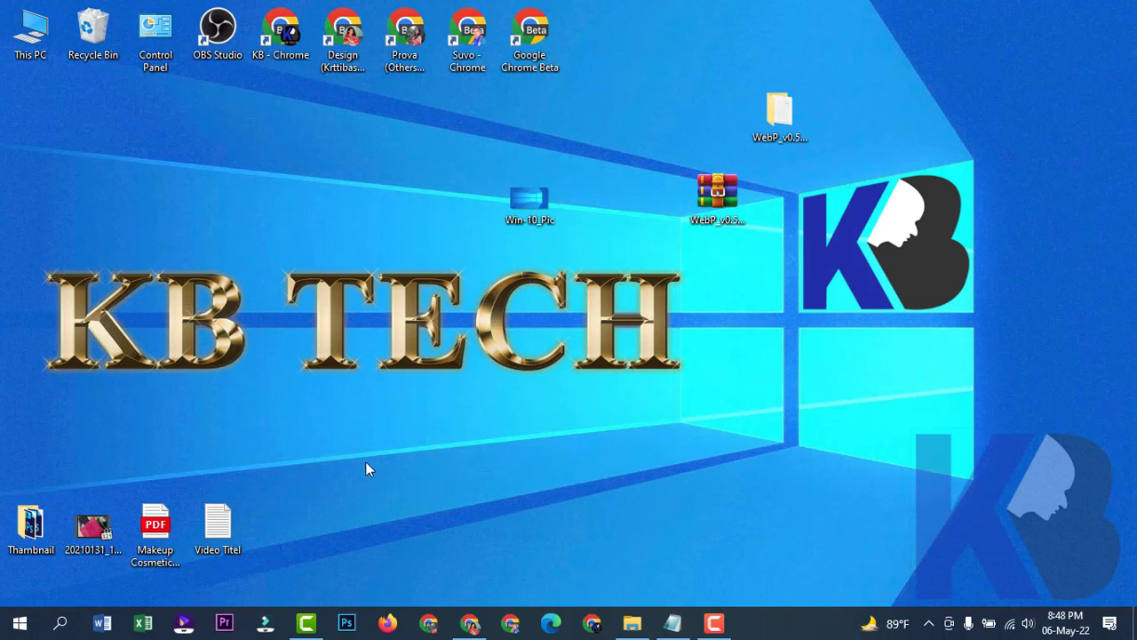
Relaunch Photoshop and open Win-10_Pic.webp from the Desktop via File > Open.
left_click(347, 625)
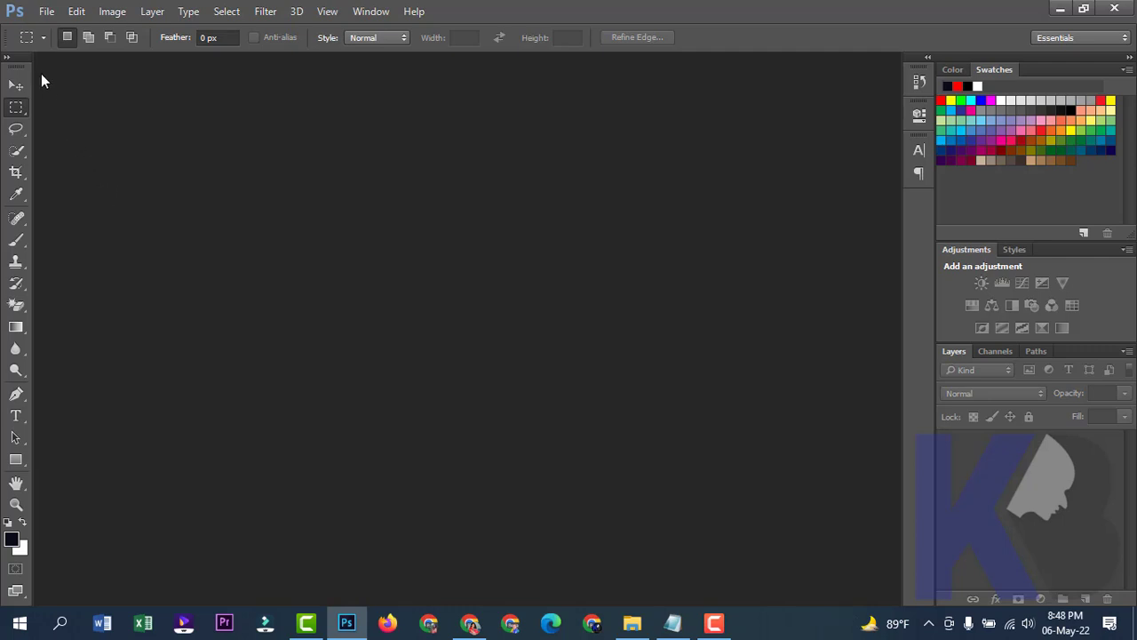
left_click(46, 12)
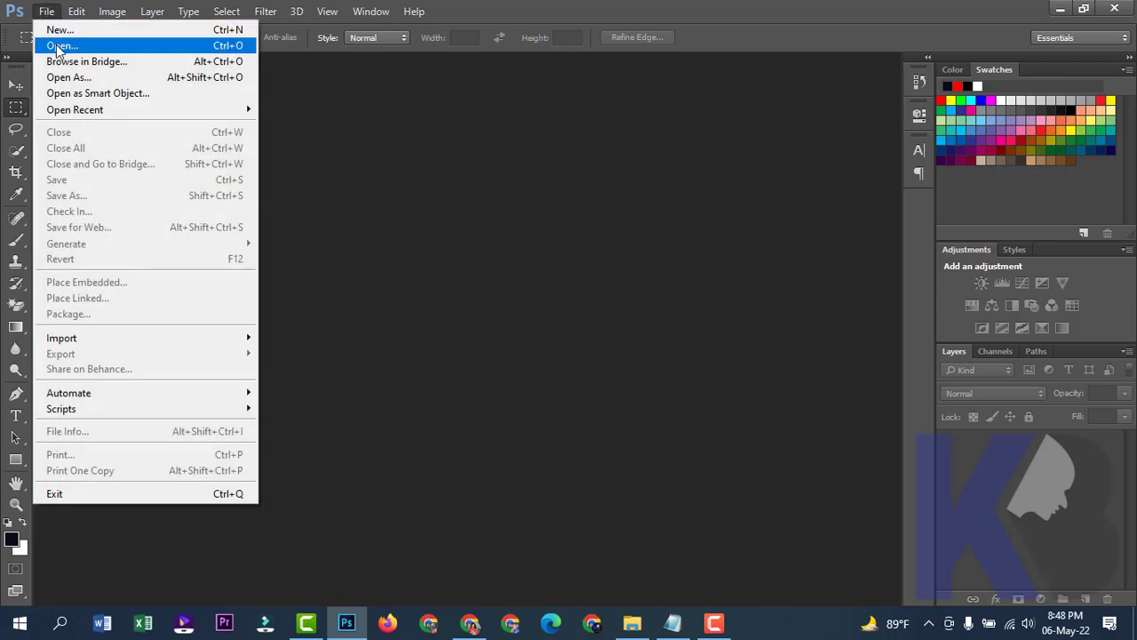
left_click(54, 44)
scroll(275, 233, "down", 2)
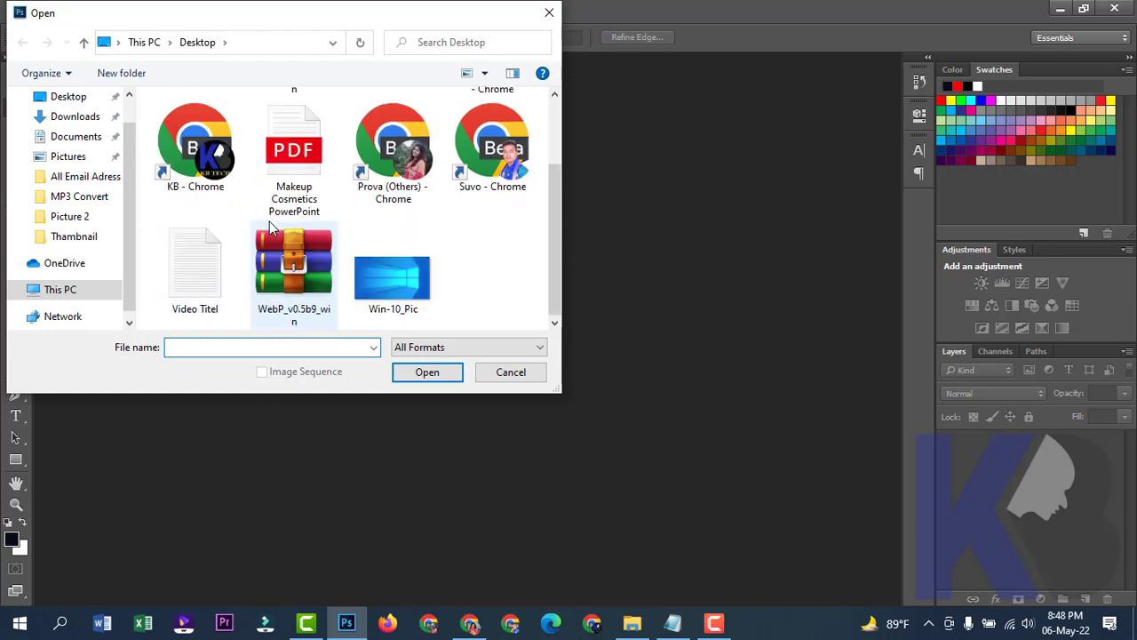
left_click(402, 284)
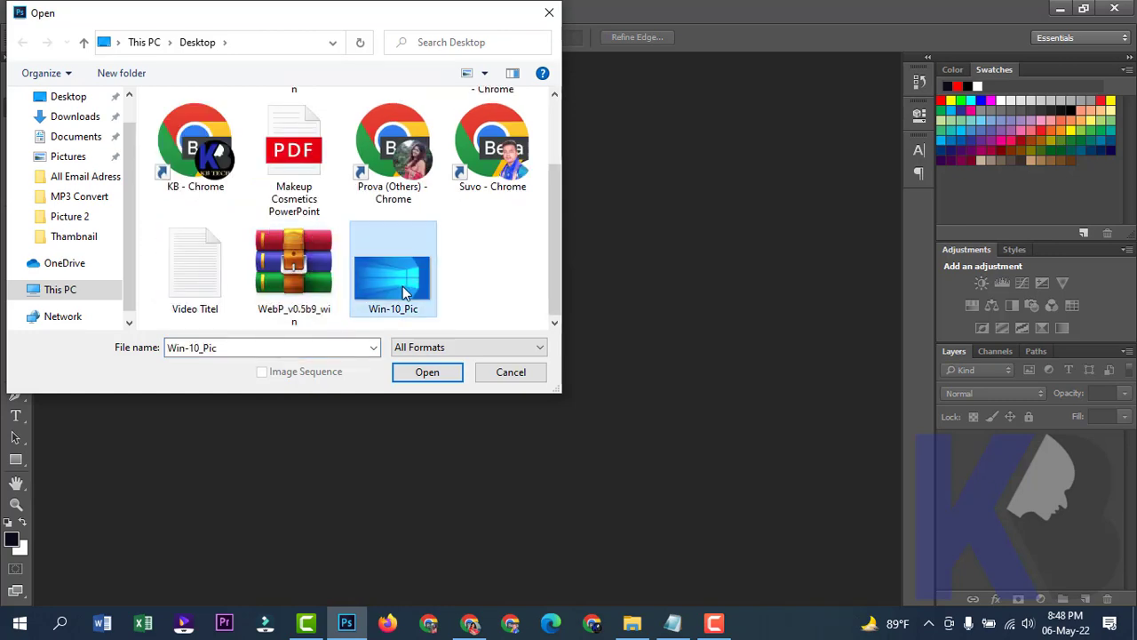
left_click(442, 380)
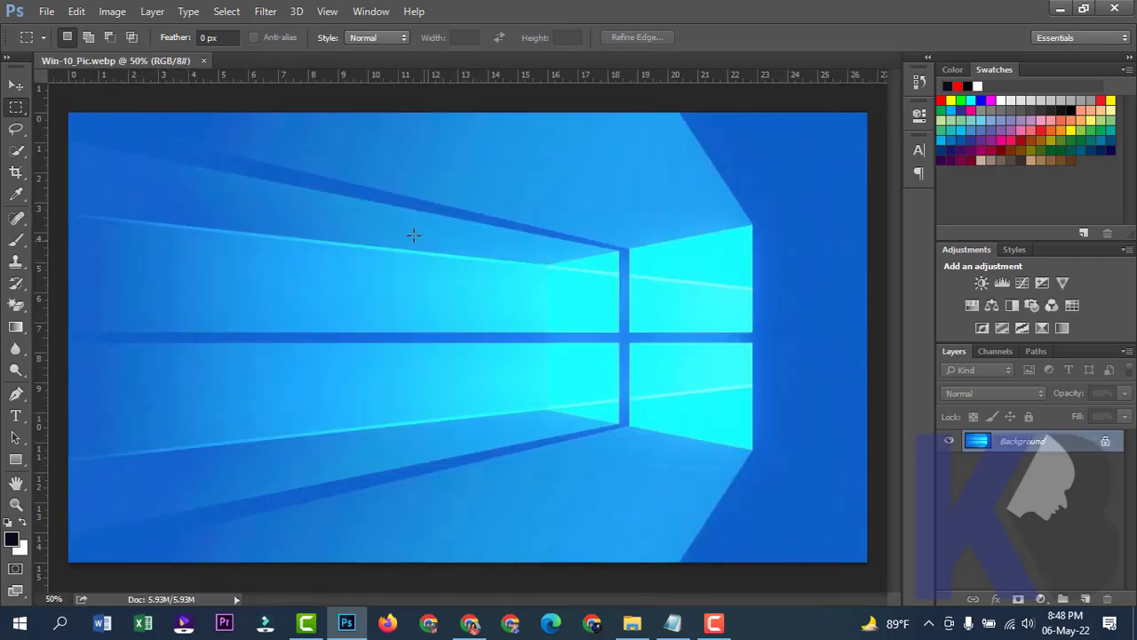